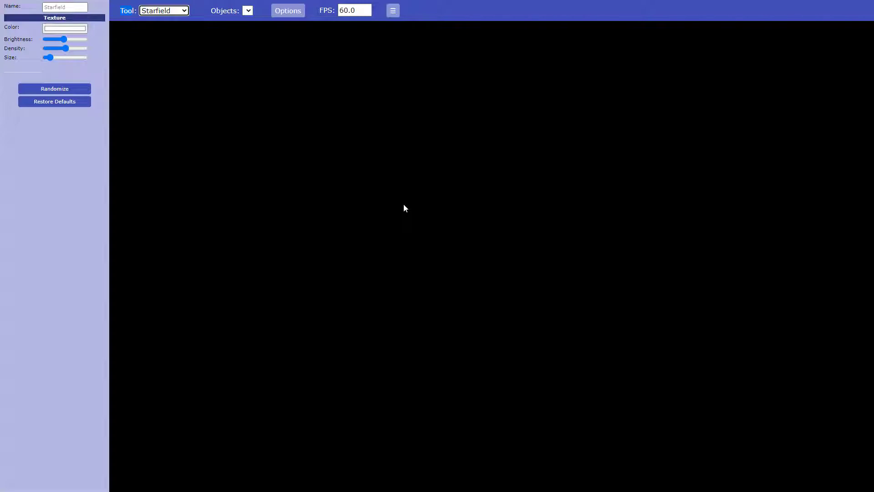
Step: Fill the empty canvas with a white starfield and try its star colour
left_click(404, 205)
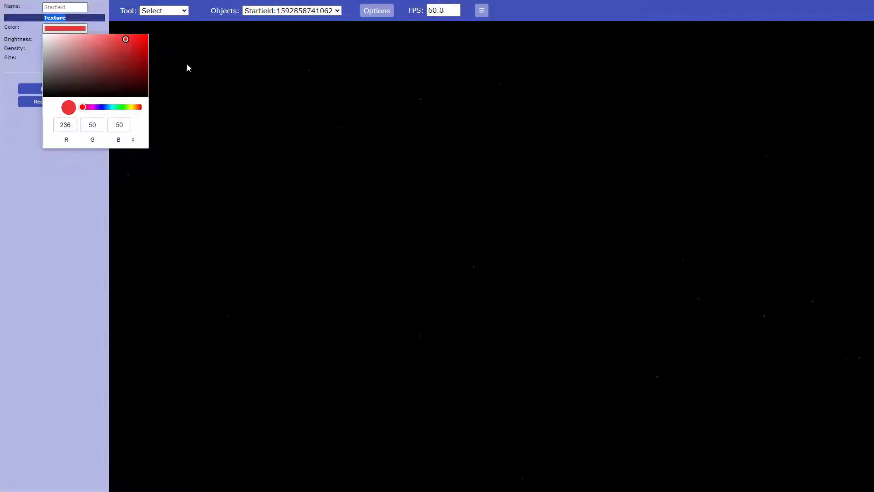
left_click(181, 90)
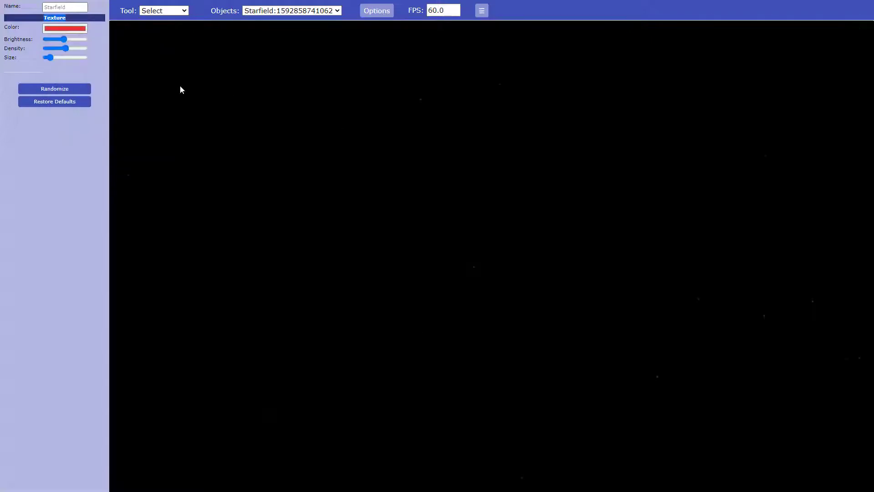
left_click(78, 30)
left_click(115, 75)
left_click(222, 92)
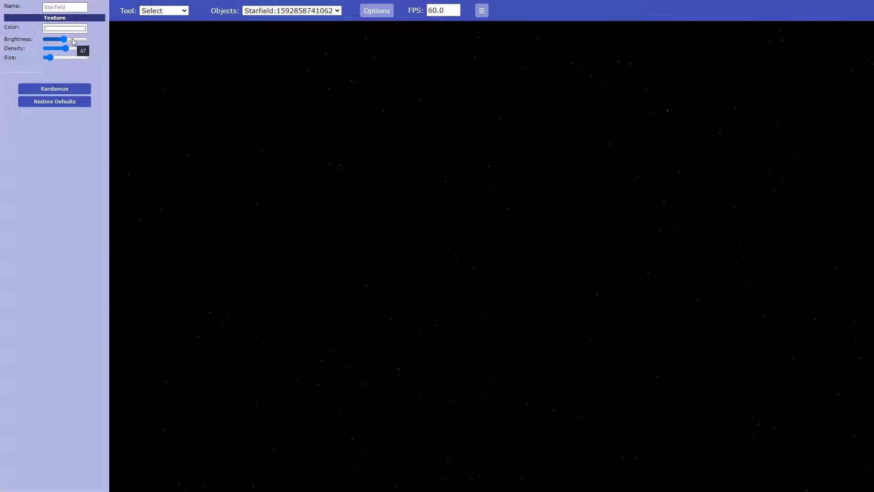
Step: Fine-tune the stars: slightly lower brightness and slightly reduced density
left_click(72, 40)
left_click(58, 40)
left_click_drag(71, 48, 69, 48)
left_click(68, 40)
left_click(144, 11)
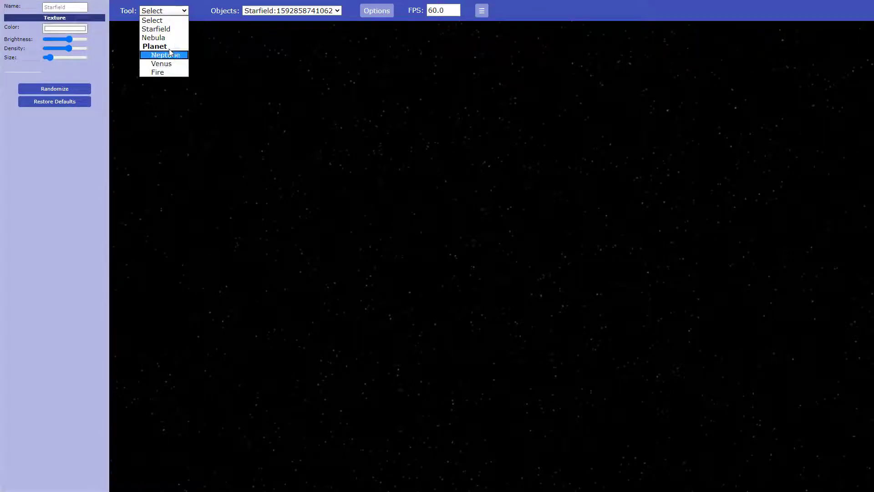
Step: Place a ringed Fire planet on the starfield and shift it slightly left
left_click(155, 73)
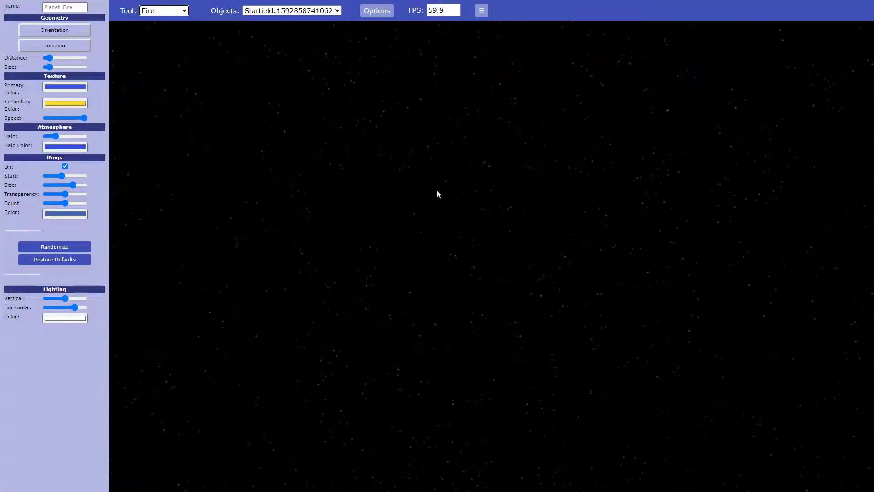
left_click(441, 228)
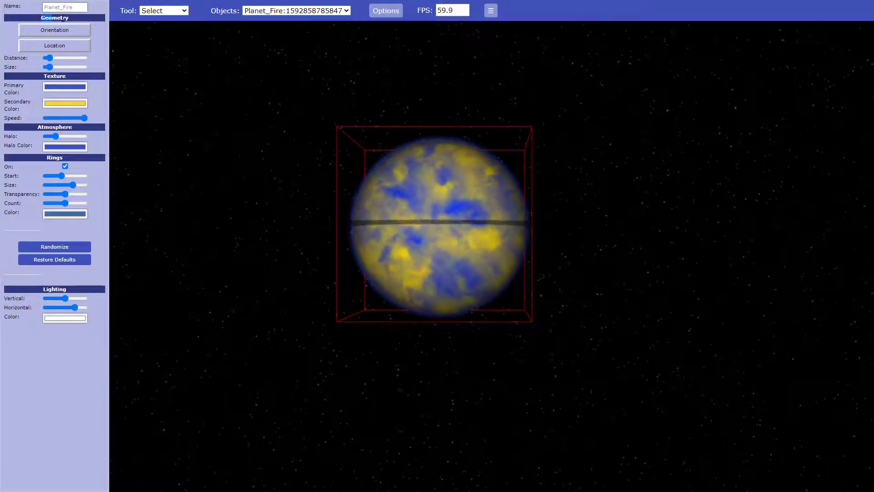
left_click_drag(34, 16, 89, 20)
left_click(98, 25)
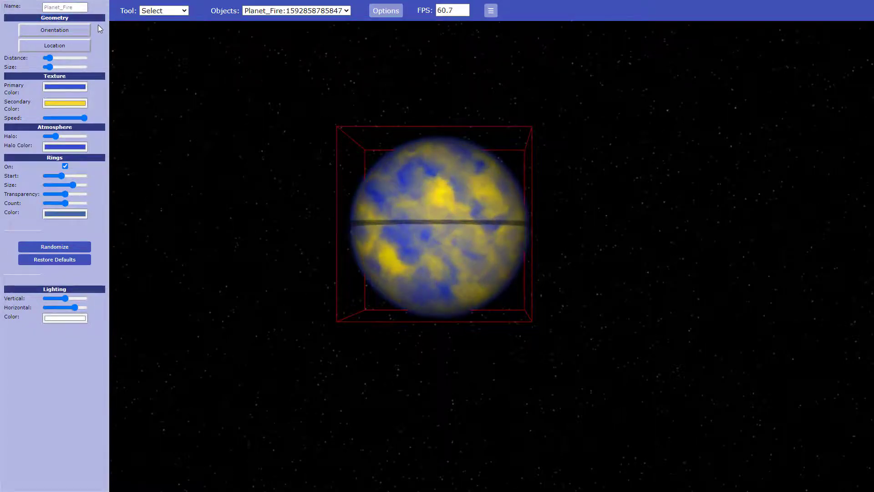
left_click_drag(357, 181, 369, 195)
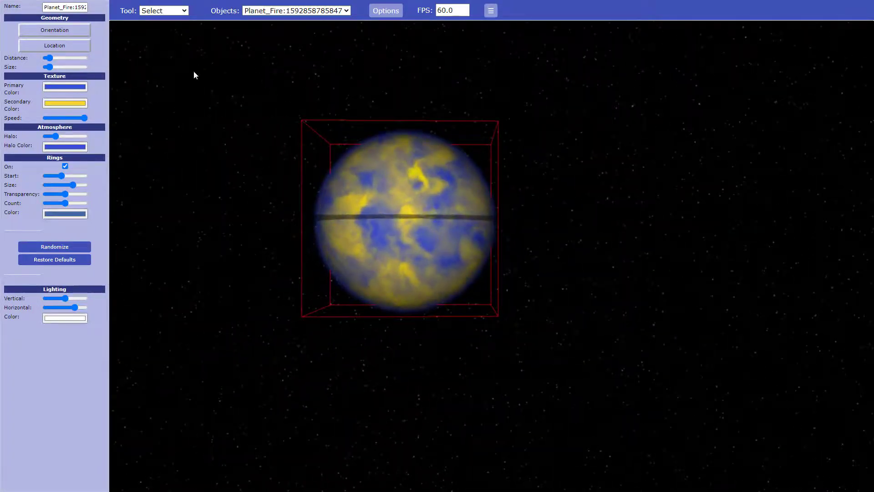
left_click(55, 32)
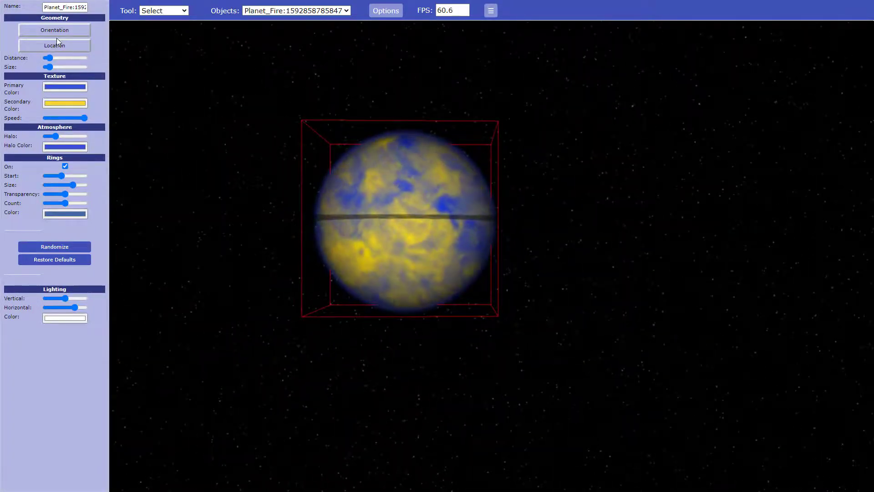
left_click(65, 47)
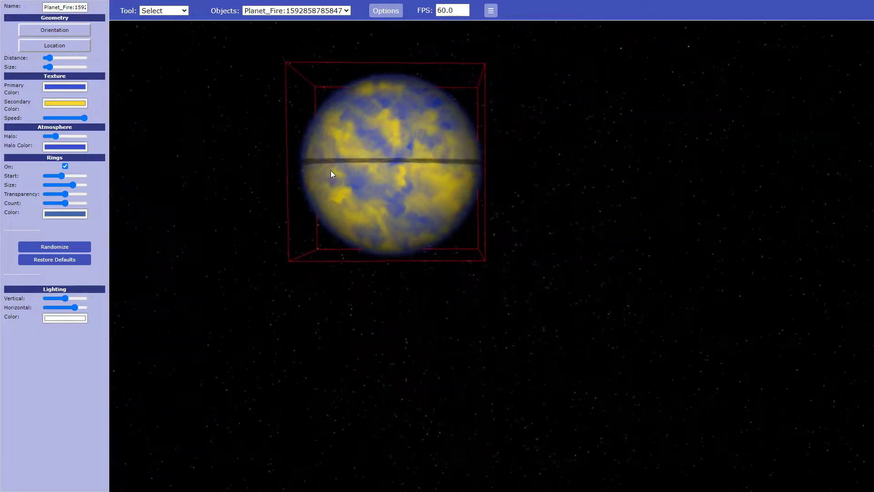
Step: Move the Fire planet top-left, tilt it, shrink it and lower its animation Speed
left_click(330, 170)
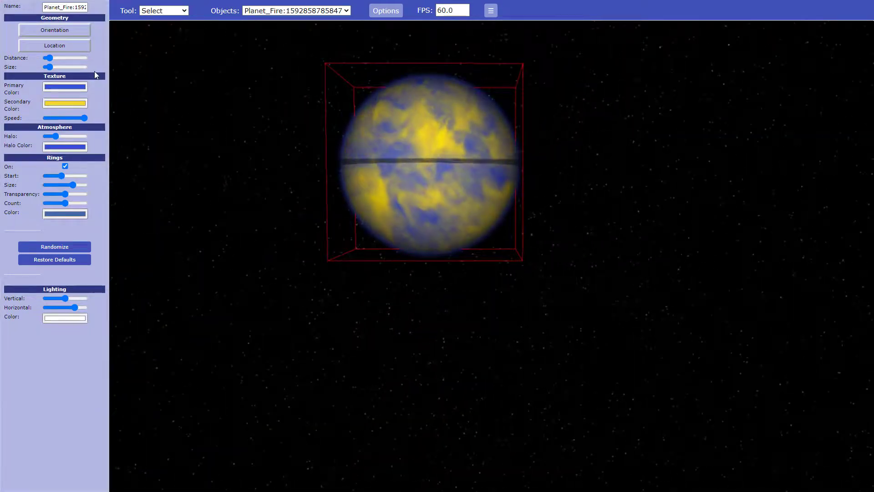
left_click(55, 46)
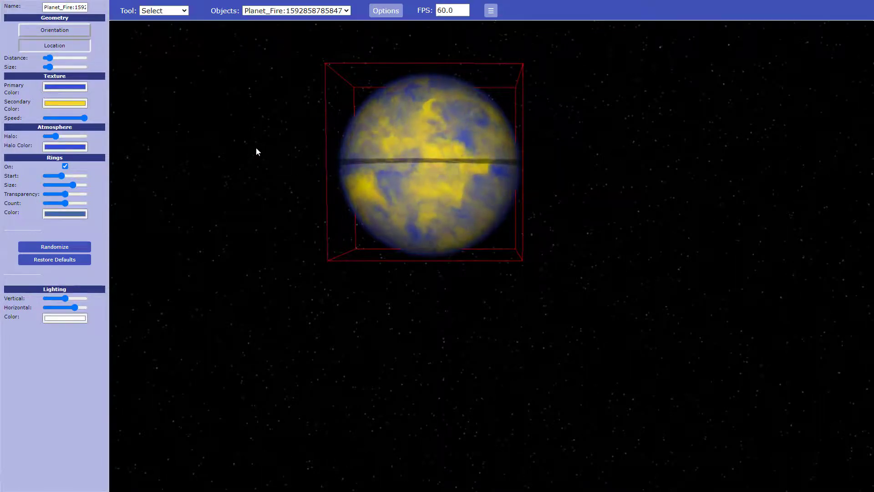
mouse_move(256, 146)
left_mouse_down()
mouse_move(585, 165)
mouse_move(668, 129)
mouse_move(601, 237)
mouse_move(312, 217)
mouse_move(259, 156)
mouse_move(263, 144)
left_mouse_up()
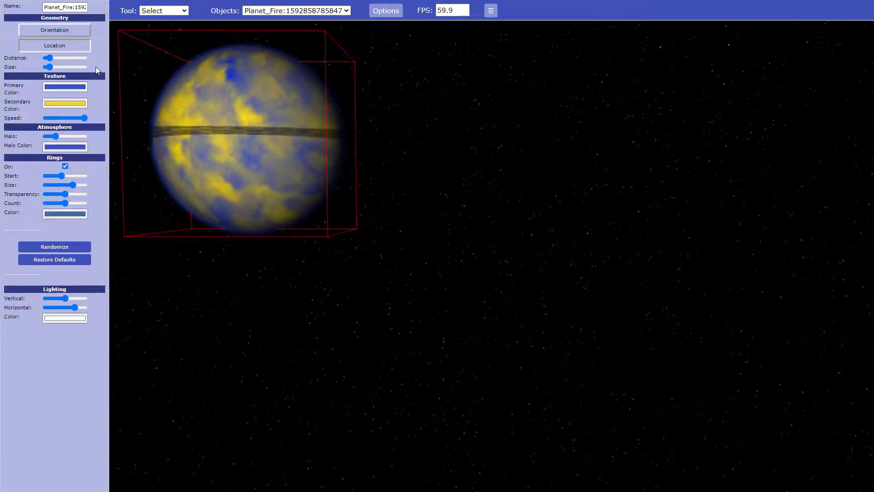
left_click(63, 31)
left_click_drag(264, 89, 273, 99)
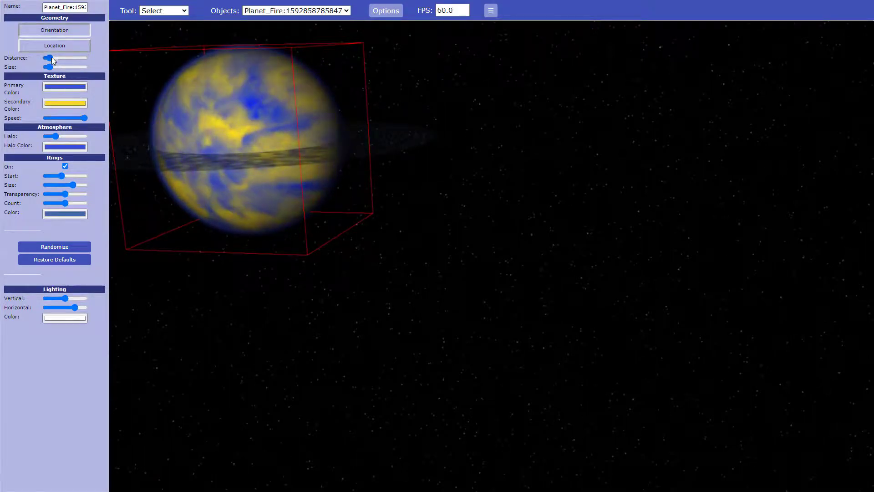
left_click_drag(55, 66, 50, 68)
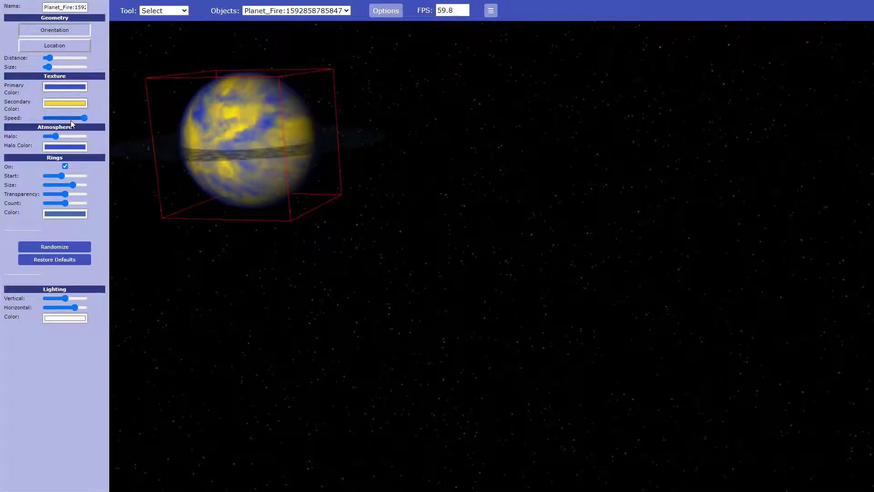
left_click_drag(85, 118, 61, 123)
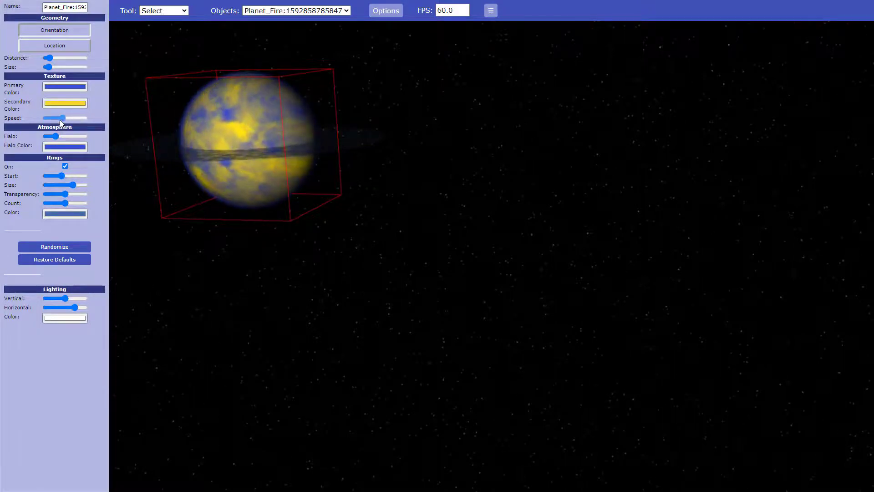
Step: Set the planet's Secondary Color to teal and Primary Color to near-white cyan
left_click(67, 103)
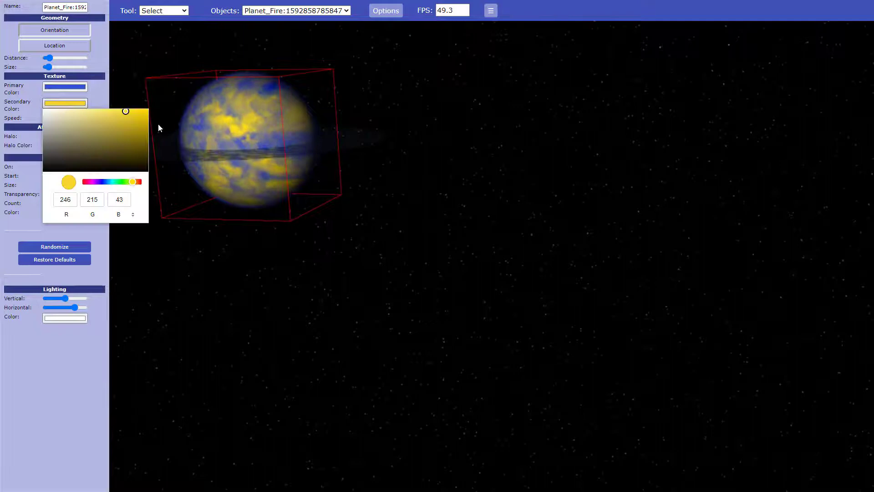
left_click_drag(123, 181, 115, 185)
mouse_move(96, 141)
left_mouse_down()
mouse_move(80, 111)
mouse_move(92, 122)
left_mouse_up()
left_click(88, 92)
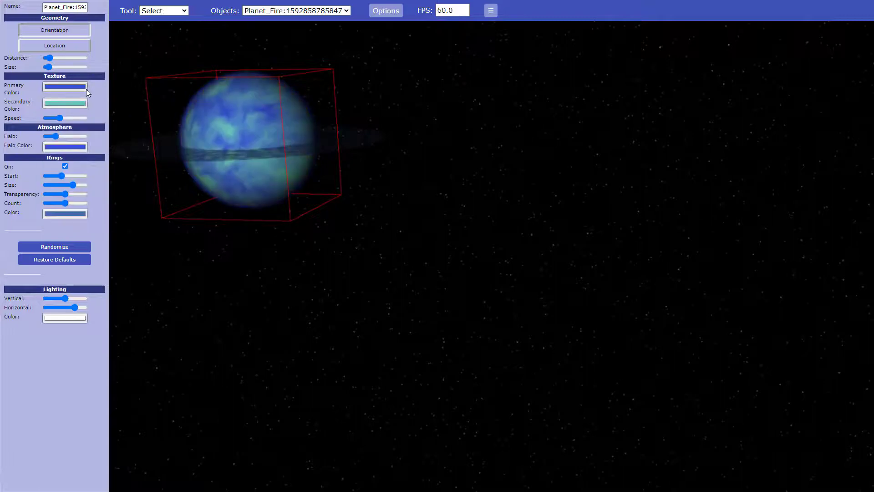
left_click(79, 88)
left_click_drag(104, 165, 111, 166)
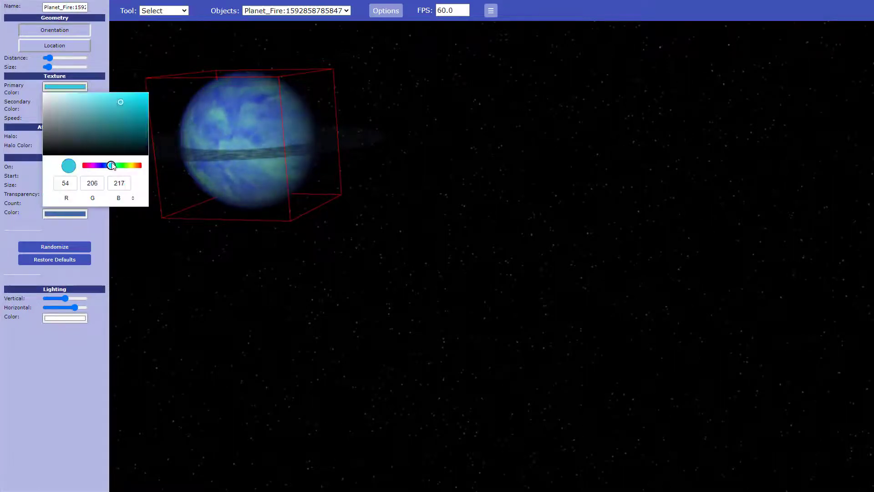
left_click_drag(76, 99, 59, 93)
left_click(110, 229)
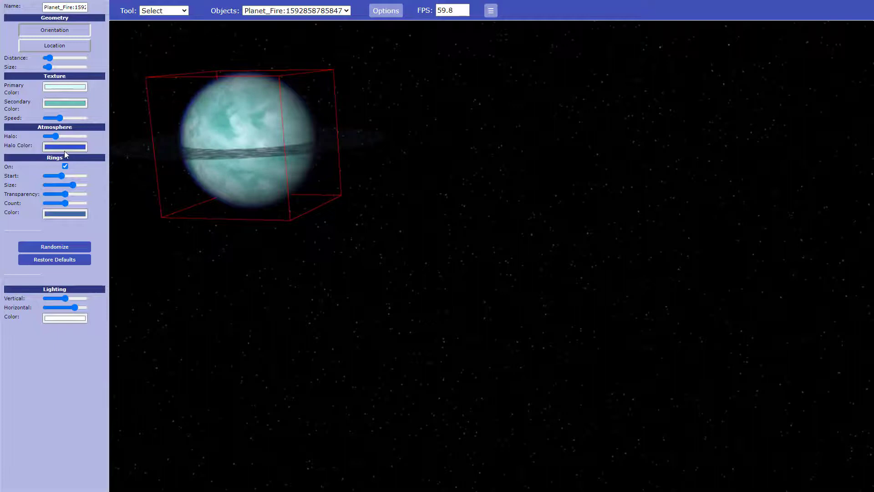
Step: Drag Halo to zero and set the Halo Color to white
left_click_drag(63, 138, 127, 141)
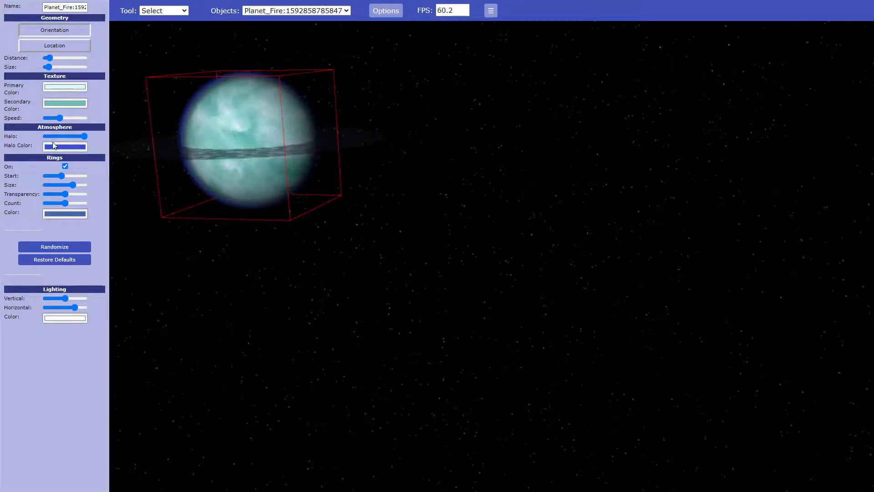
left_click_drag(59, 136, 43, 137)
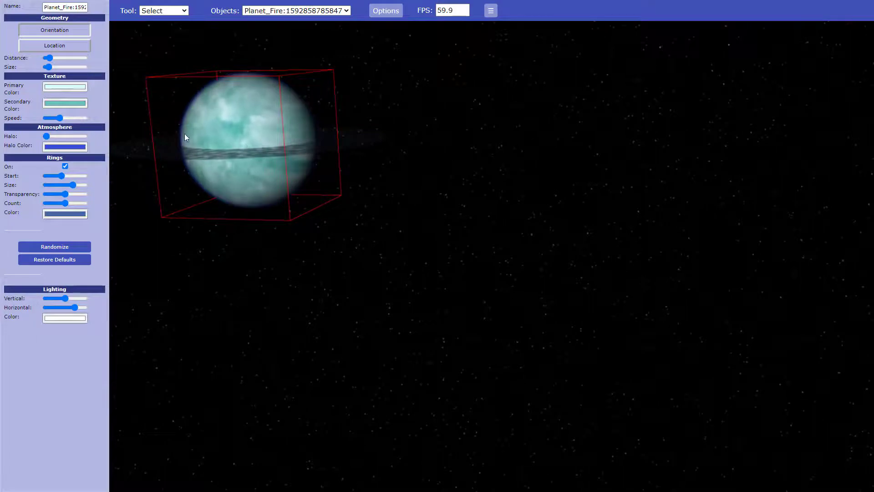
left_click(79, 146)
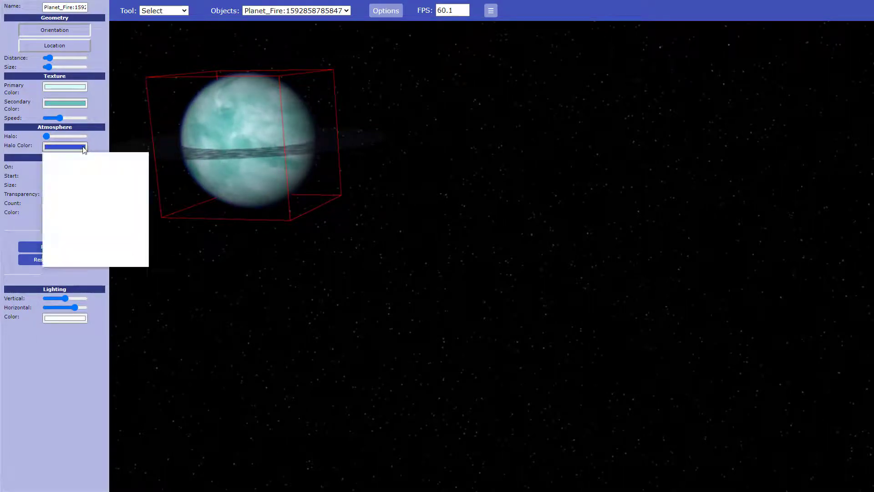
left_click_drag(124, 162, 36, 166)
left_click(90, 272)
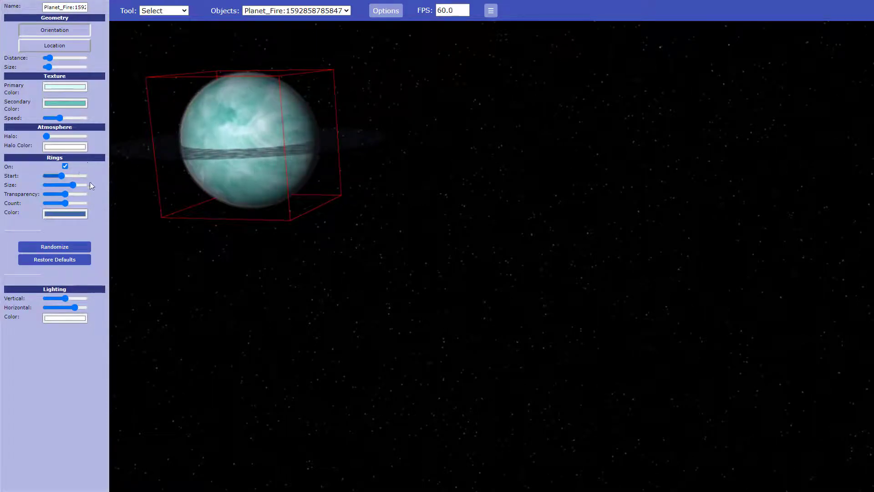
Step: Push the rings farther out from the planet and set the ring Count low
left_click_drag(62, 176, 73, 197)
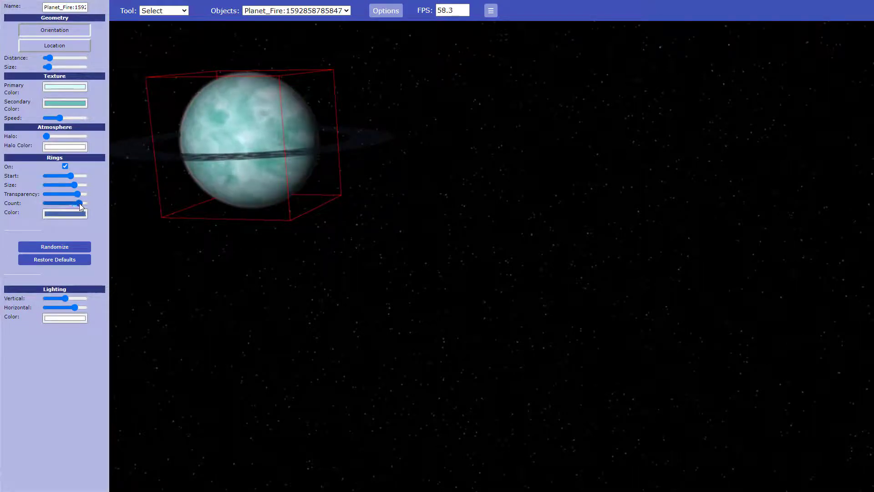
left_click_drag(80, 203, 53, 206)
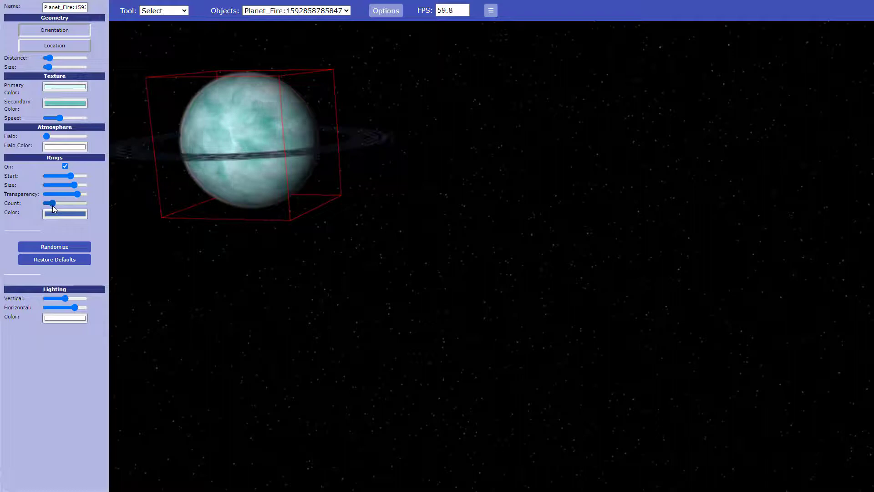
mouse_move(53, 206)
left_mouse_down()
mouse_move(83, 212)
mouse_move(53, 208)
left_mouse_up()
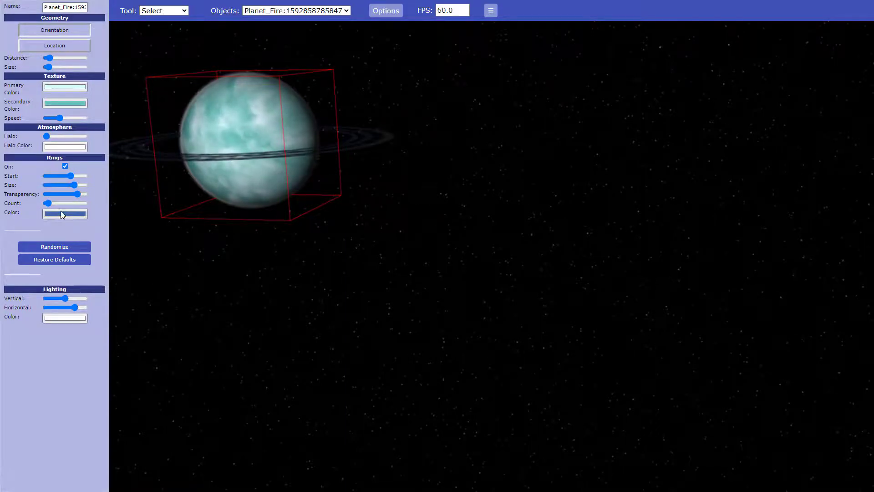
Step: Set the Rings Color to pale teal (194, 255, 240)
left_click(62, 214)
left_click_drag(66, 245, 69, 214)
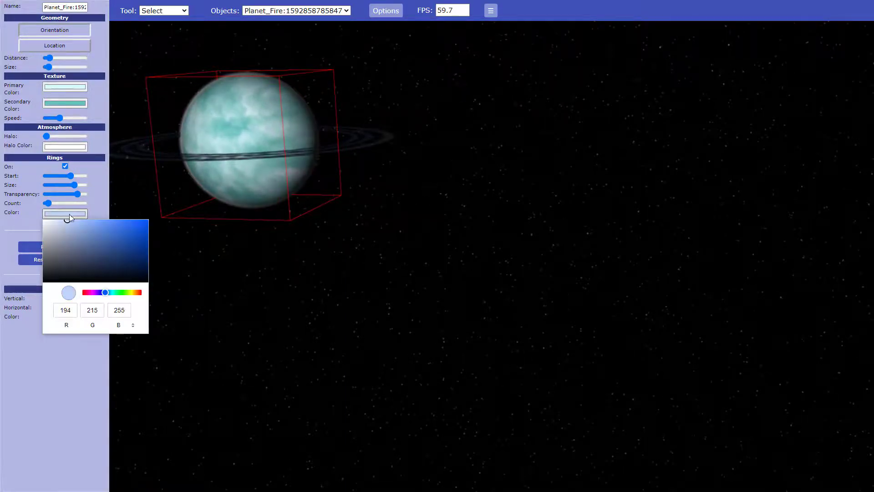
left_click_drag(109, 299, 116, 297)
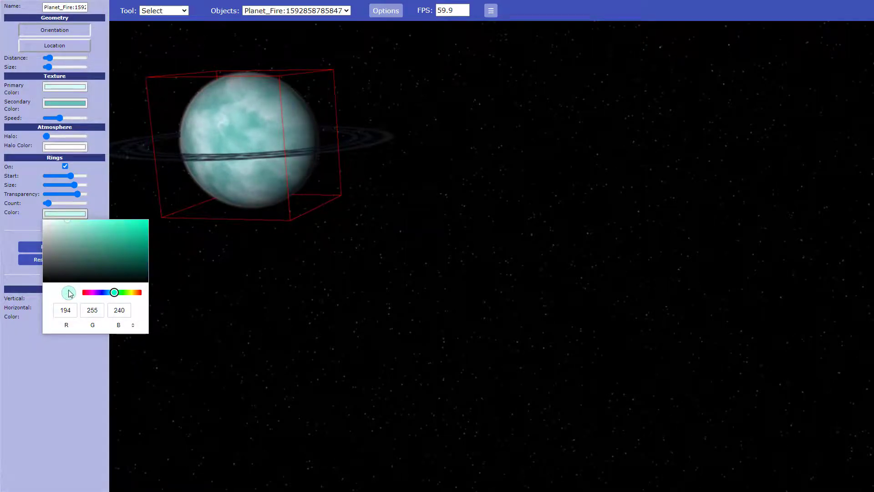
left_click(84, 355)
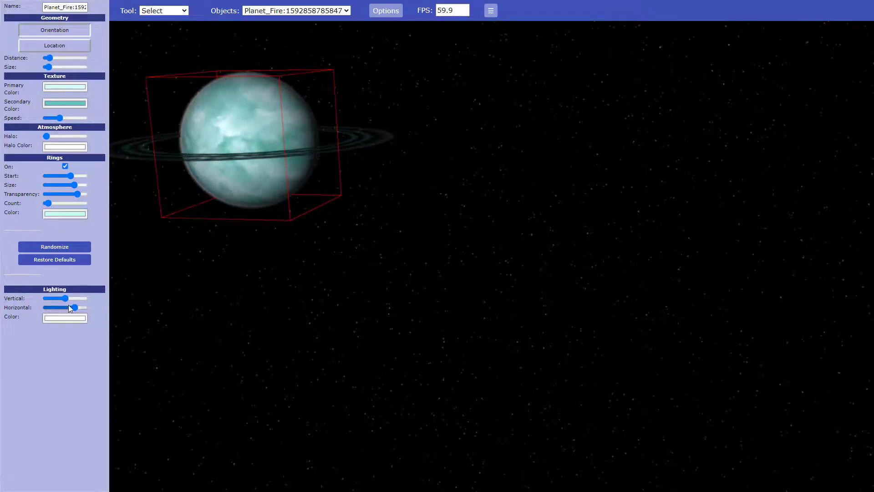
Step: Adjust the Lighting Vertical and Horizontal sliders to relight the planet
left_click_drag(55, 289, 101, 303)
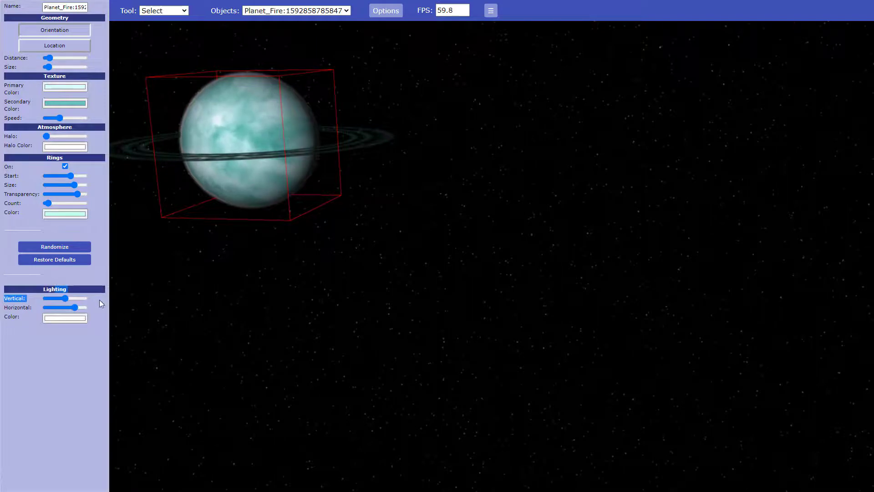
left_click(80, 299)
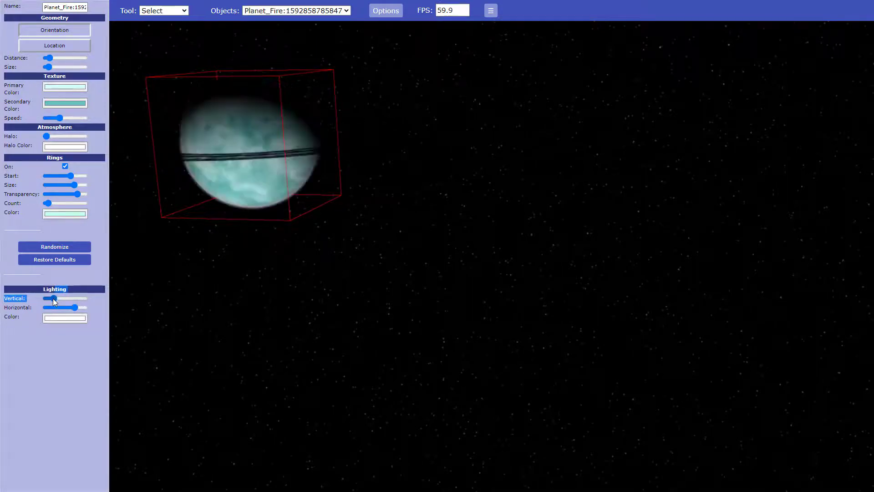
left_click_drag(52, 299, 82, 314)
left_click(94, 361)
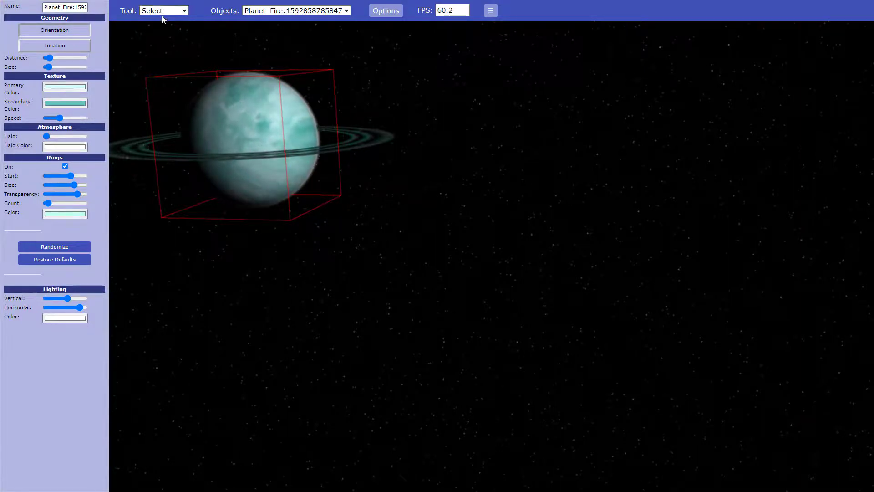
Step: Add a Nebula to the scene and rotate it with Orientation
left_click(150, 12)
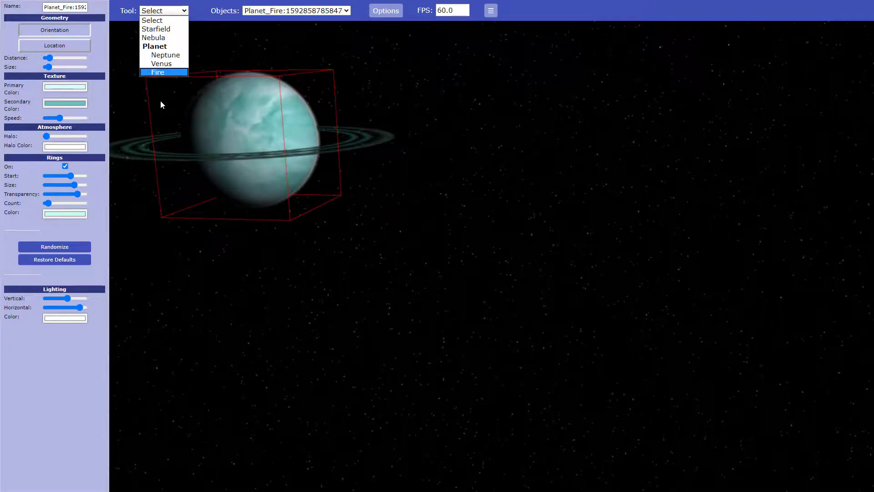
left_click(153, 37)
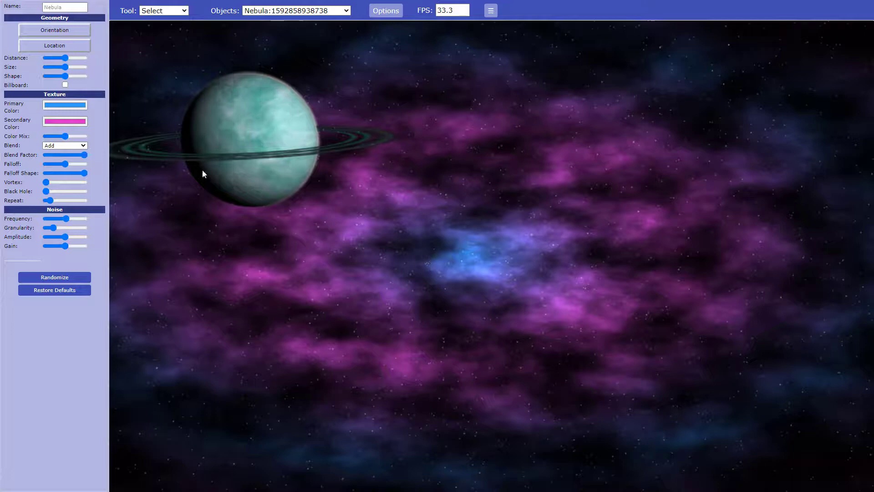
left_click(51, 47)
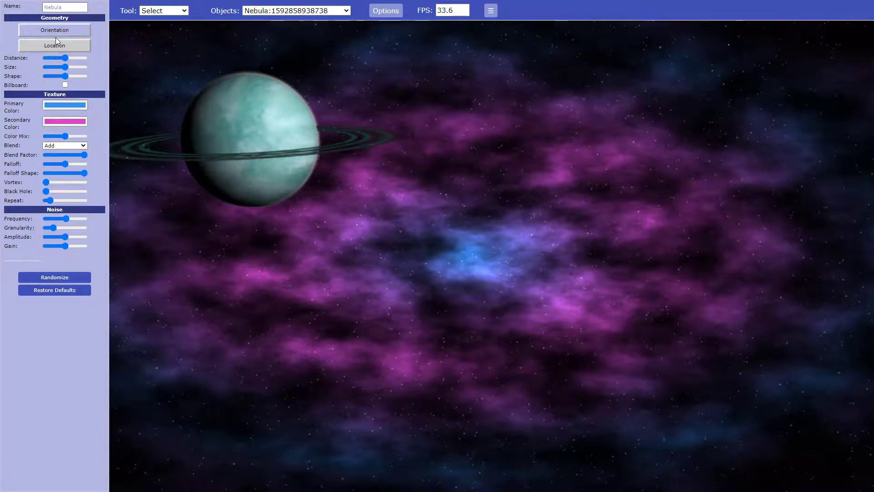
left_click(84, 38)
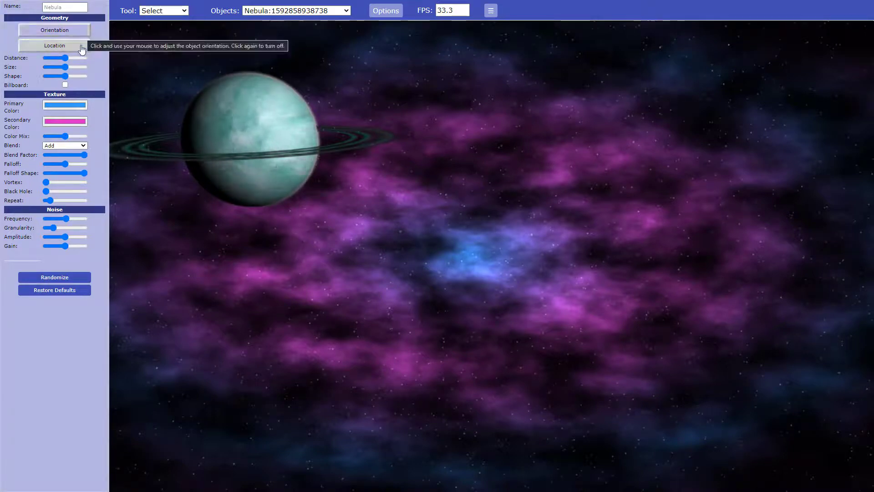
mouse_move(497, 190)
left_mouse_down()
mouse_move(488, 178)
mouse_move(483, 197)
mouse_move(464, 178)
mouse_move(416, 222)
mouse_move(455, 234)
mouse_move(486, 264)
mouse_move(462, 314)
mouse_move(412, 367)
mouse_move(484, 373)
mouse_move(448, 399)
left_mouse_up()
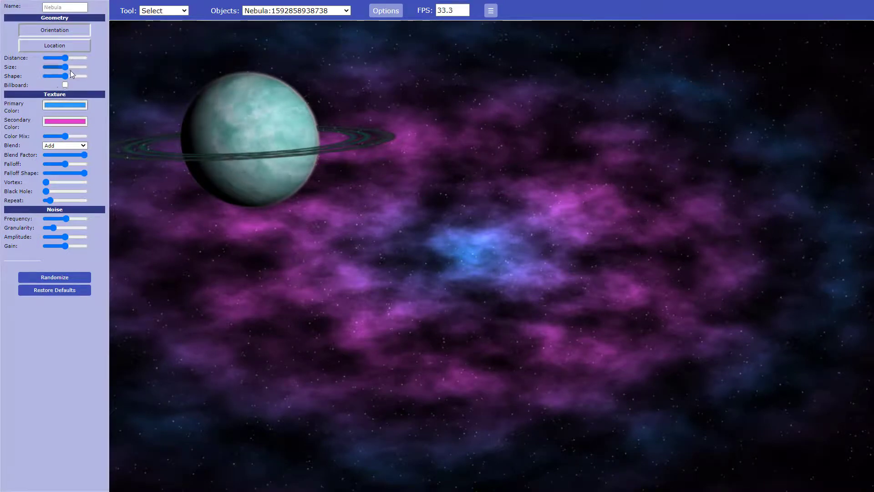
Step: Set the nebula's Primary Color to light grey (201, 201, 201) and desaturate its Secondary Color
left_click(58, 103)
left_click_drag(121, 149, 0, 98)
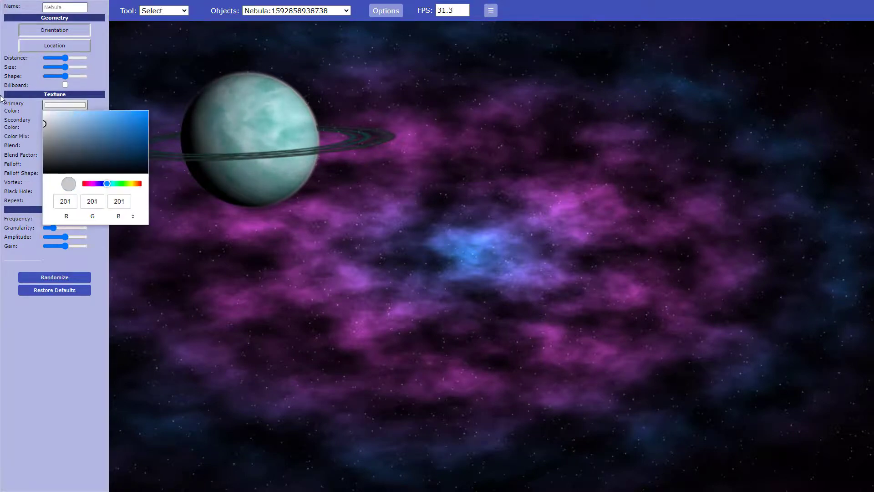
left_click(22, 144)
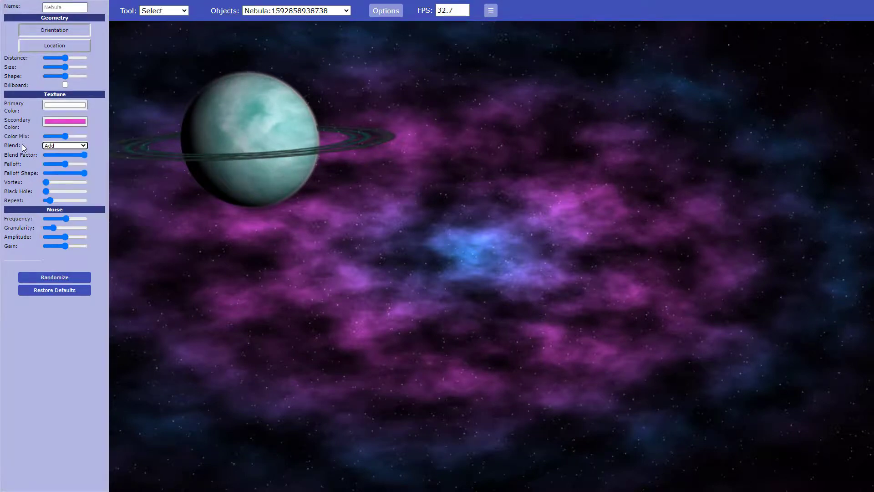
left_click(49, 127)
left_click_drag(74, 140, 44, 141)
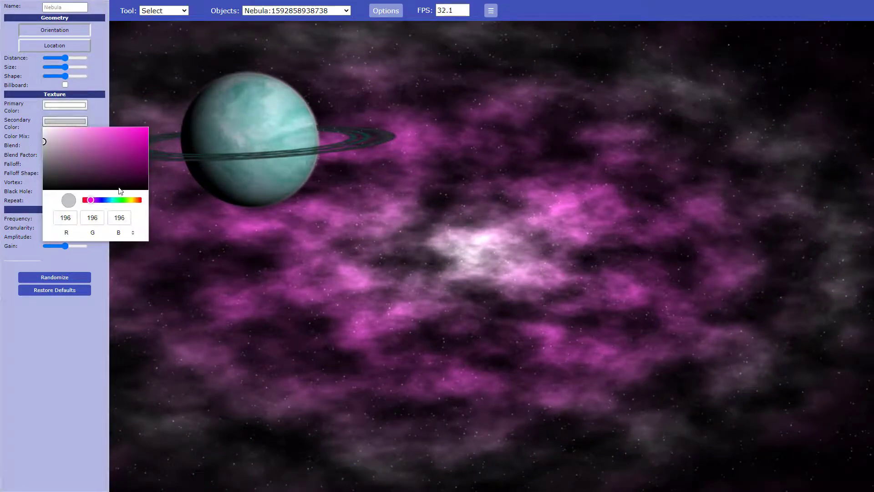
Step: Set the nebula's Secondary Color to deep teal (0, 128, 102)
left_click(114, 200)
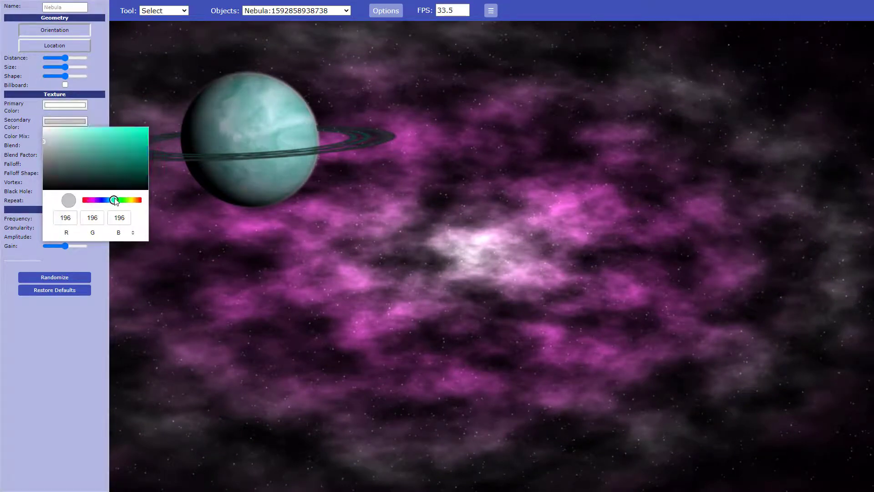
left_click(56, 150)
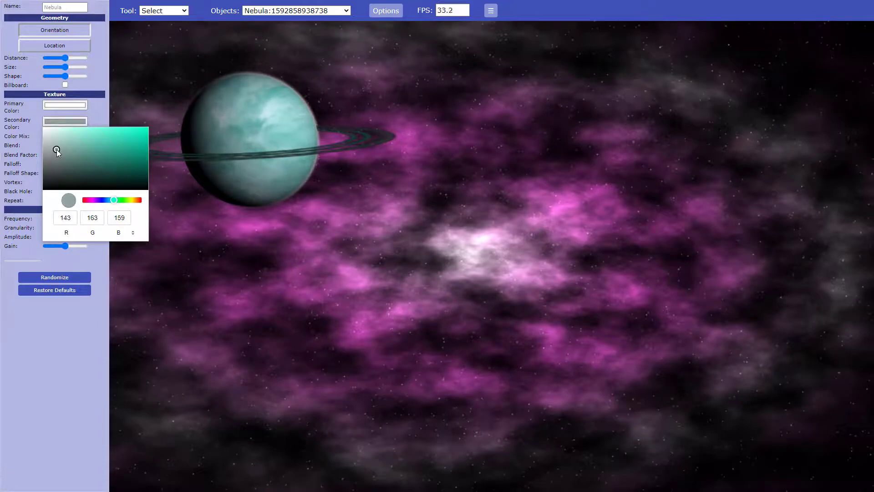
left_click(95, 261)
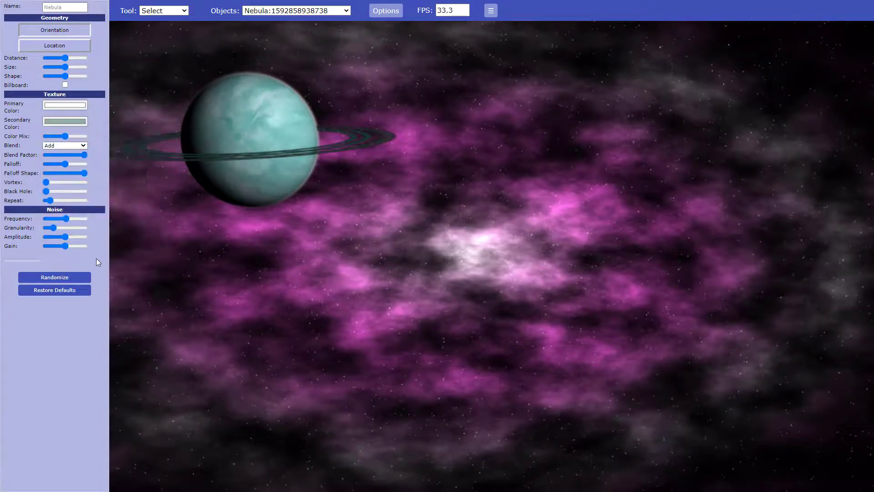
left_click(68, 125)
mouse_move(104, 170)
left_mouse_down()
mouse_move(104, 114)
mouse_move(187, 110)
mouse_move(209, 160)
left_mouse_up()
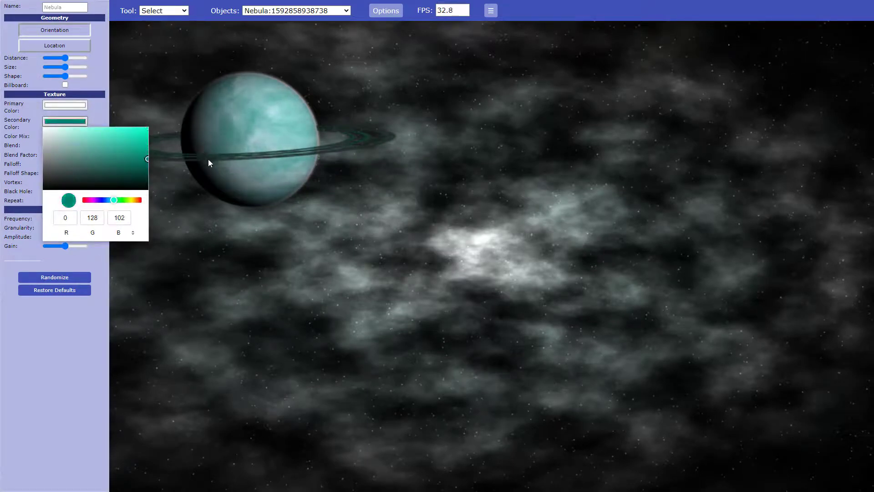
left_click(102, 260)
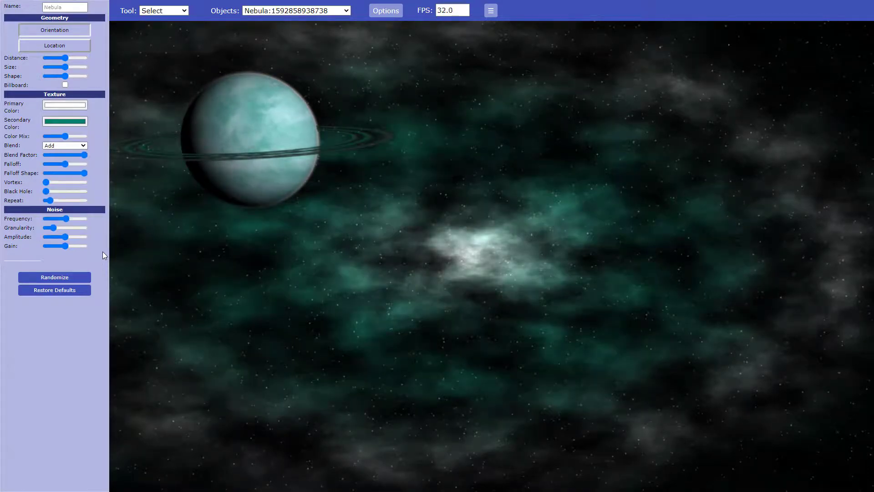
Step: Lower the nebula's Color Mix while keeping the Add blend mode
left_click(65, 146)
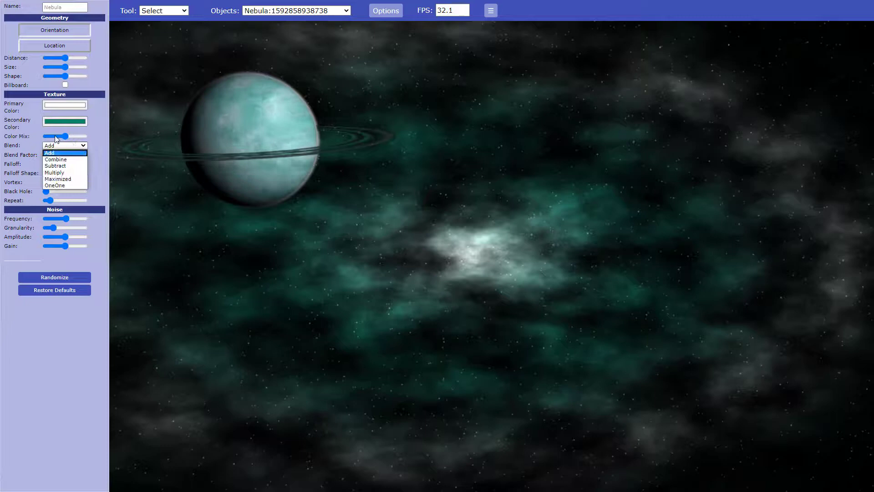
left_click(83, 133)
left_click(83, 136)
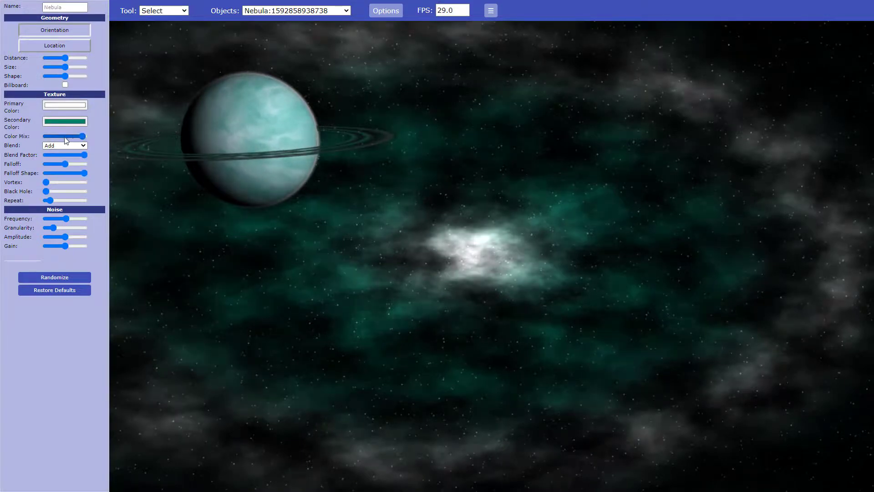
left_click(58, 136)
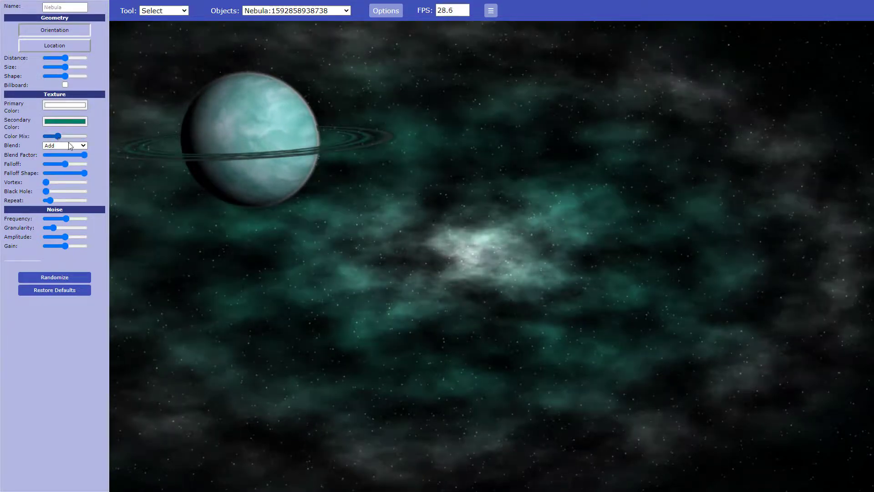
left_click(80, 148)
left_click(80, 148)
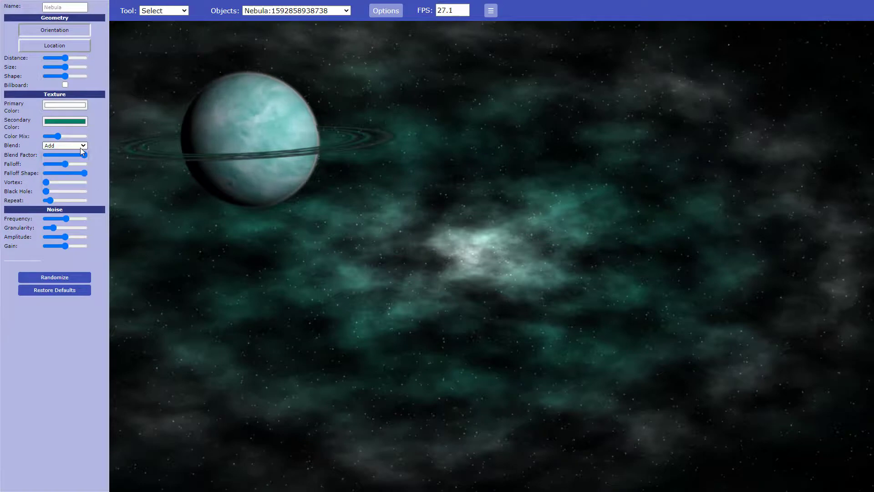
mouse_move(82, 156)
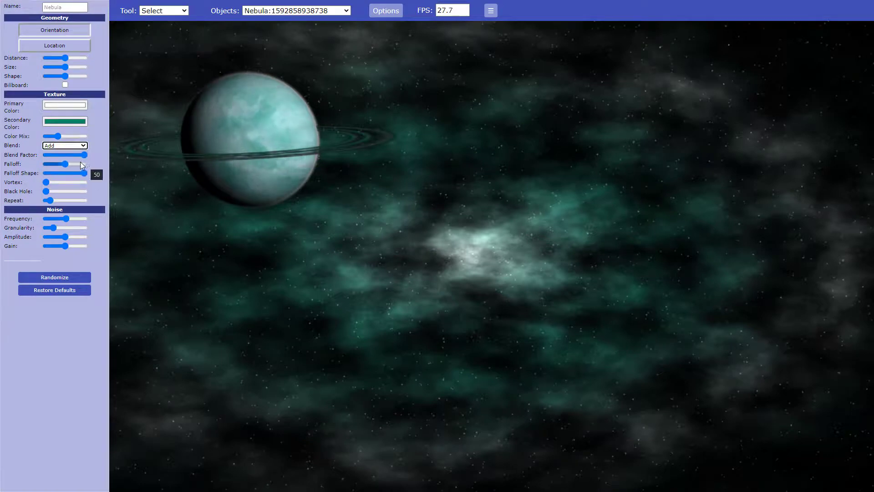
Step: Set the nebula's Vortex slider low so the teal clouds spiral around the white core
left_click(53, 182)
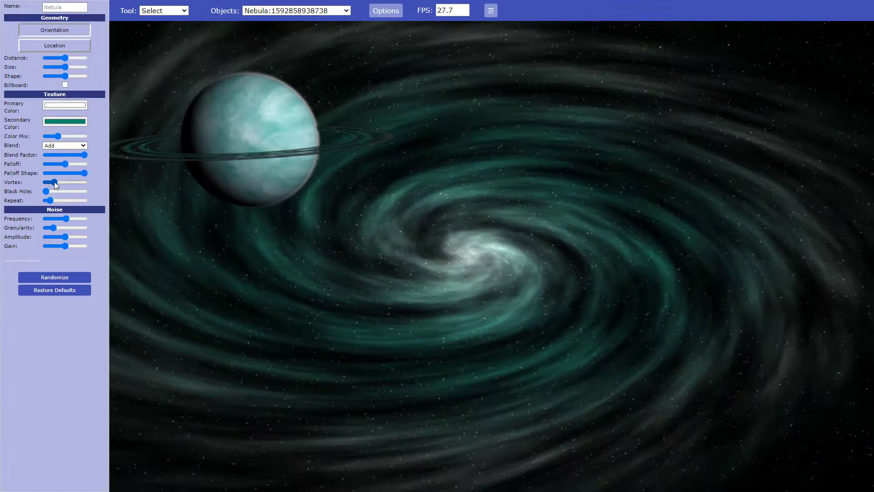
left_click(82, 186)
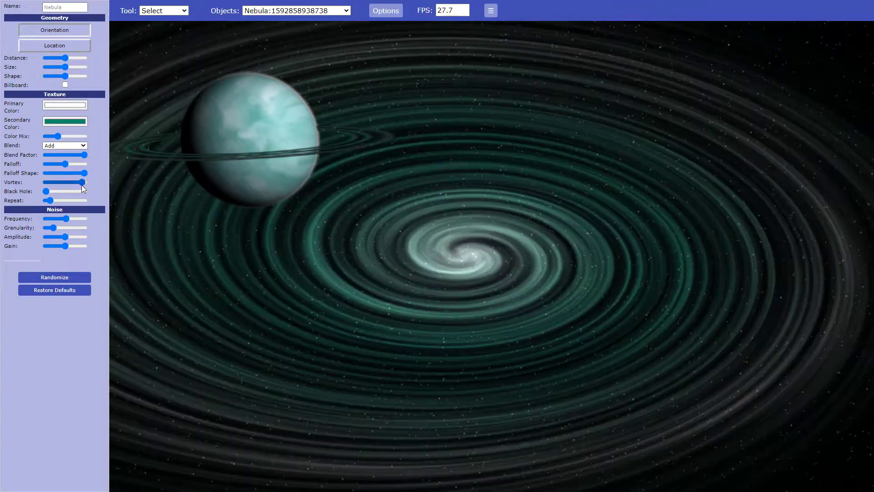
left_click(53, 182)
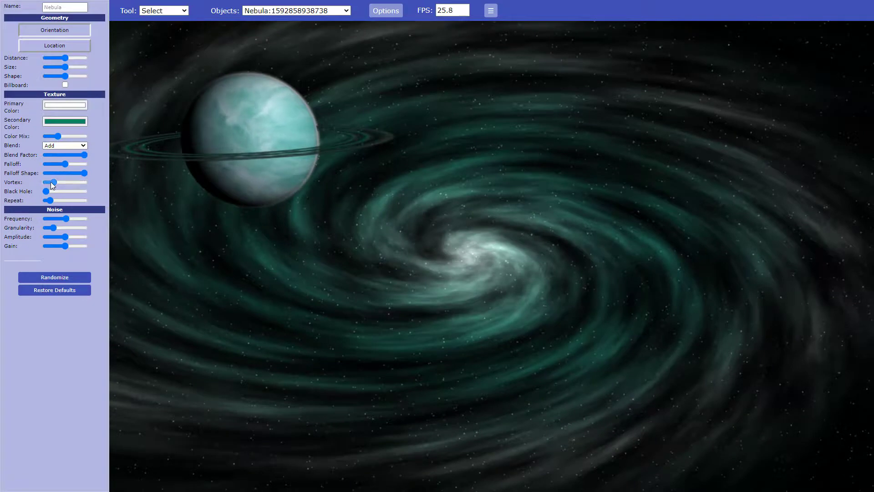
left_click(48, 182)
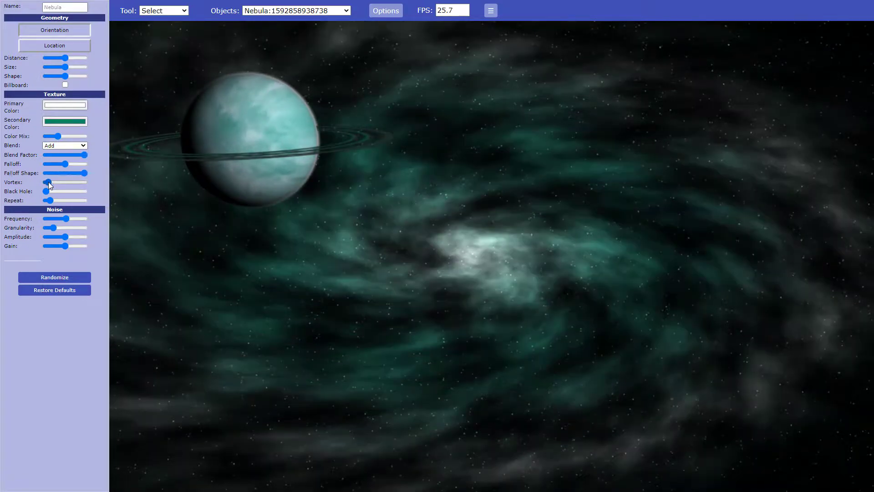
left_click(51, 182)
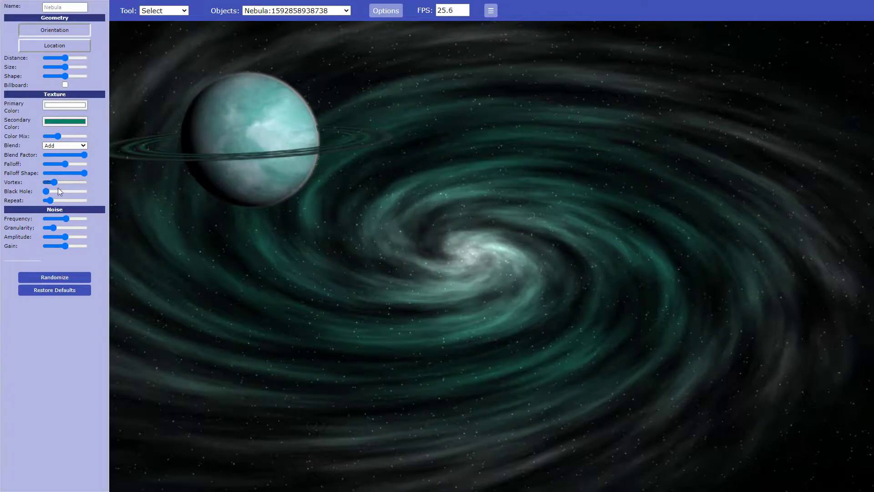
Step: Give the nebula a large black-hole centre and raise the swirl Repeat value in the Texture panel
left_click(51, 191)
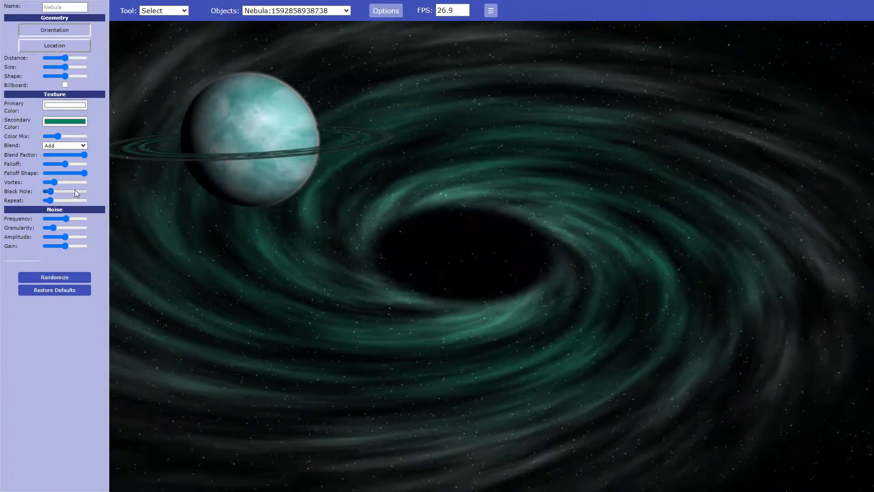
left_click(46, 191)
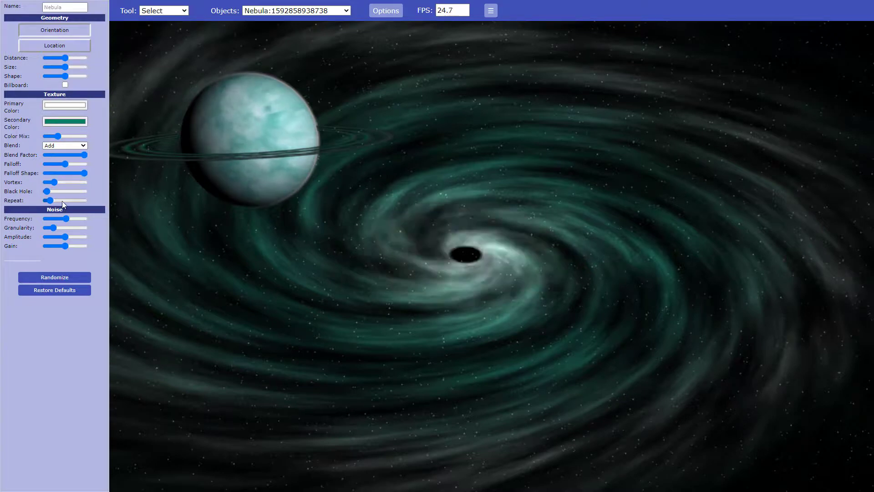
left_click(63, 200)
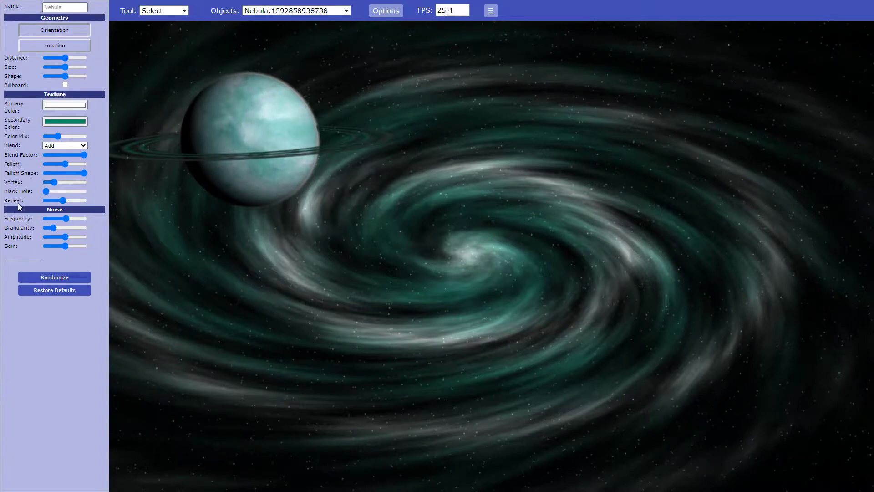
left_click(55, 190)
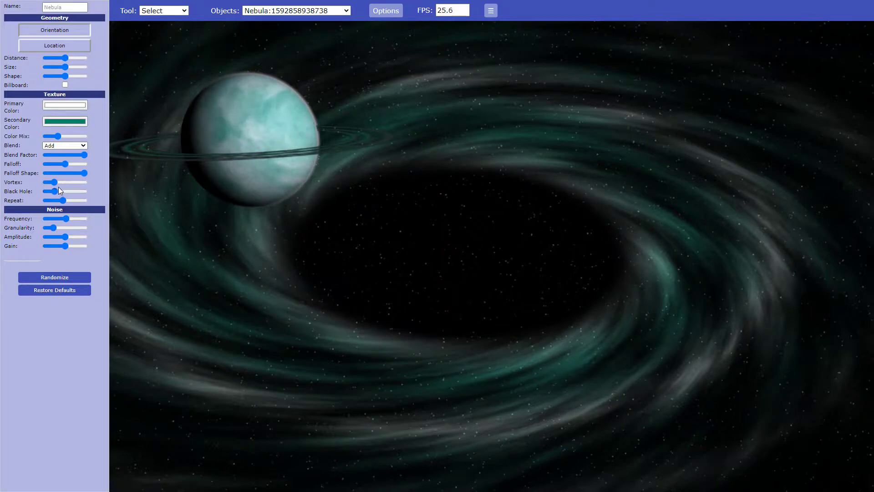
Step: Raise the noise Frequency and Amplitude, nudging Granularity up then slightly back down
left_click(73, 218)
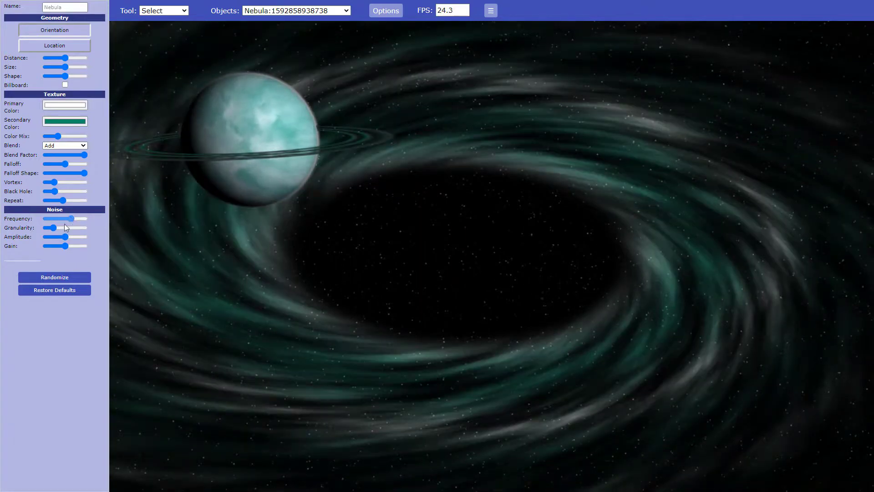
left_click(58, 228)
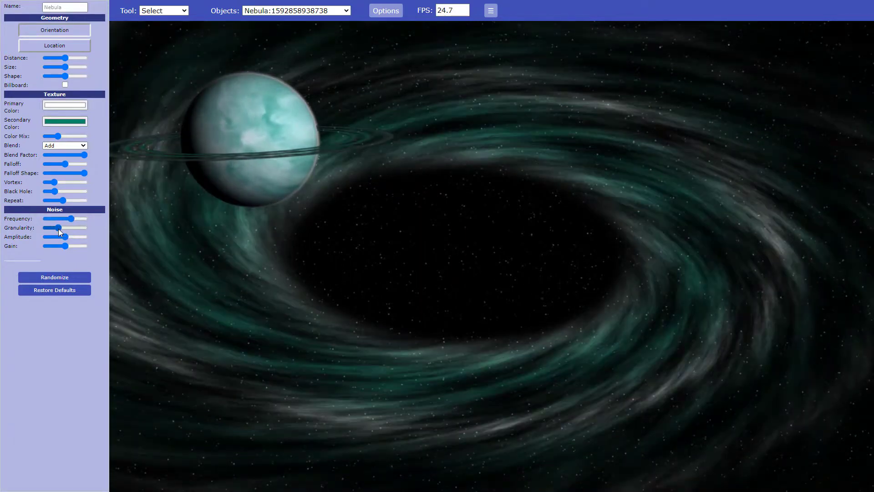
left_click_drag(58, 228, 56, 232)
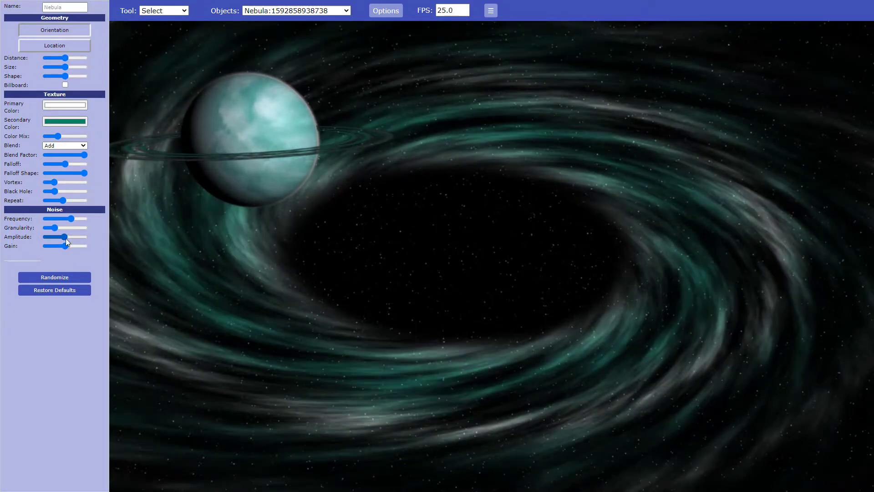
left_click_drag(64, 239, 66, 247)
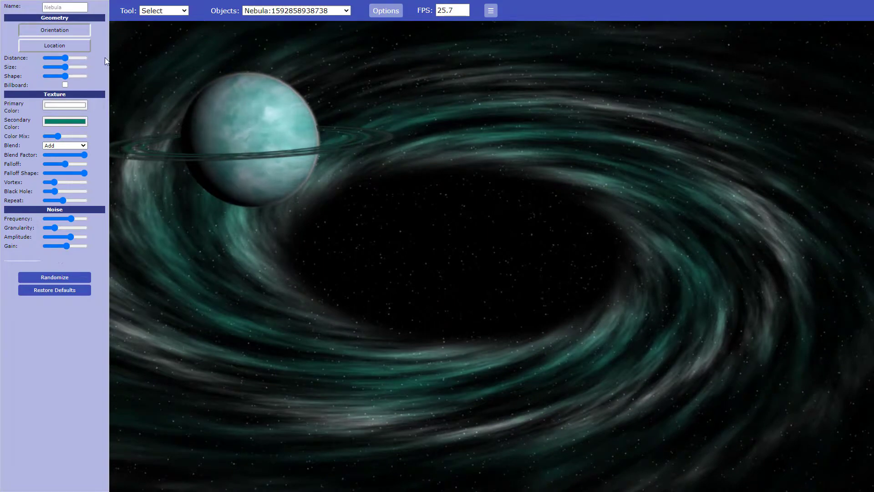
Step: Reduce the Geometry Size slider, then ease it slightly back up
left_click(55, 68)
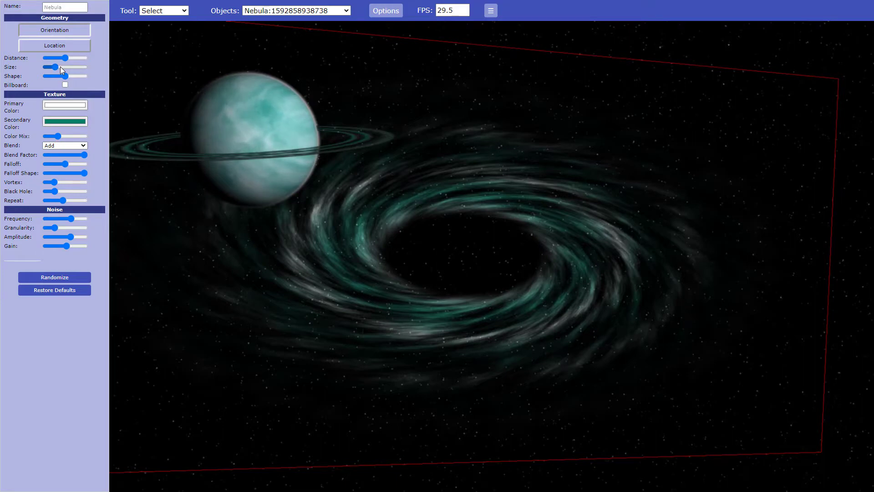
left_click(60, 66)
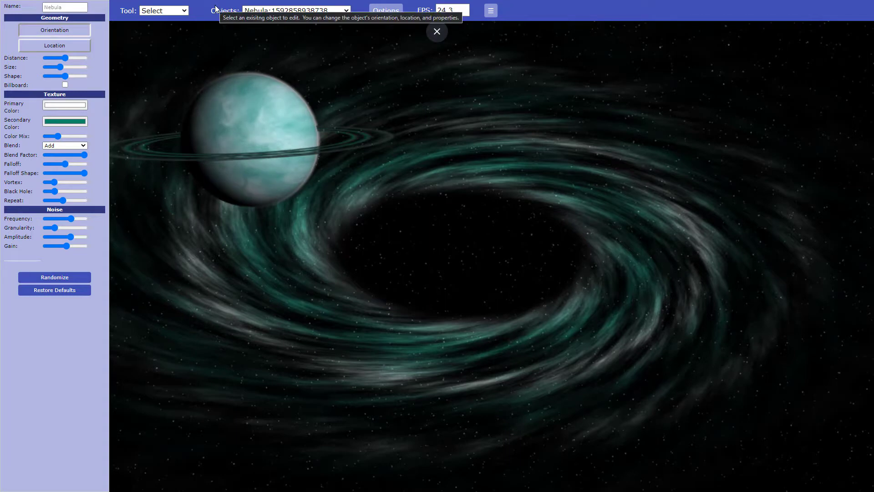
Step: Open Save Image and rename universe.png to 'the-blue-planet', dropping the png extension
left_click(491, 14)
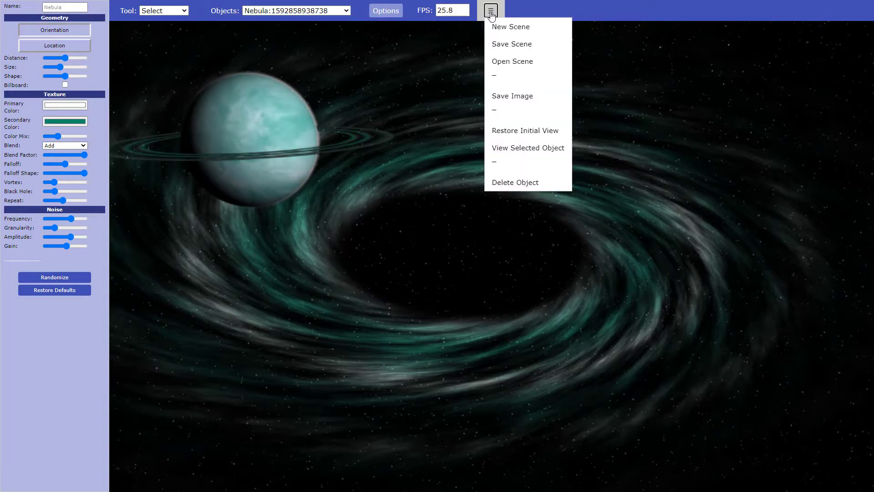
left_click(532, 99)
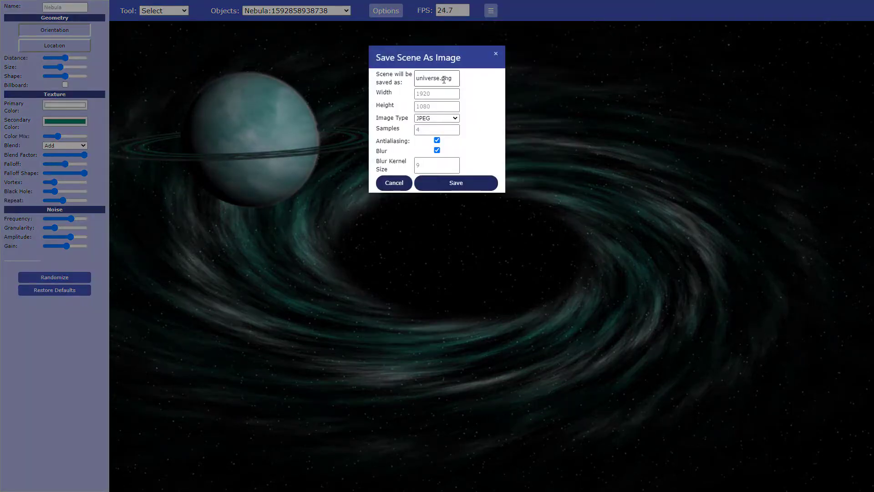
double_click(427, 79)
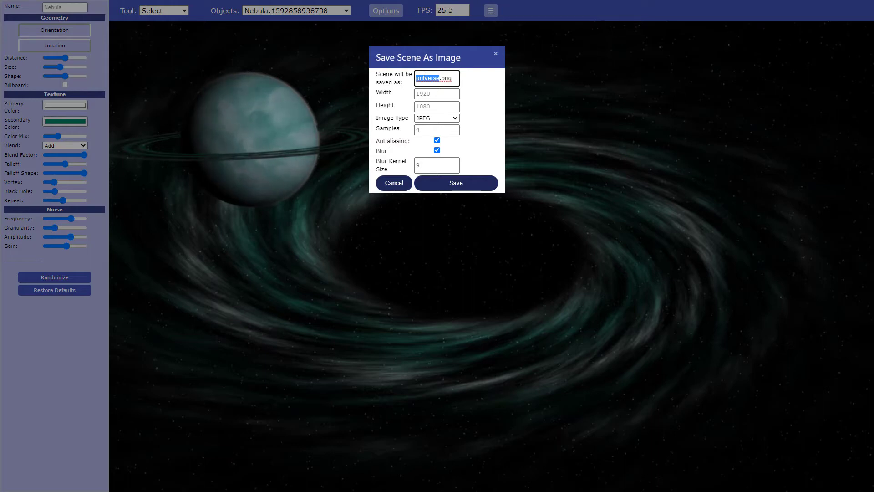
type("the")
type(" bl")
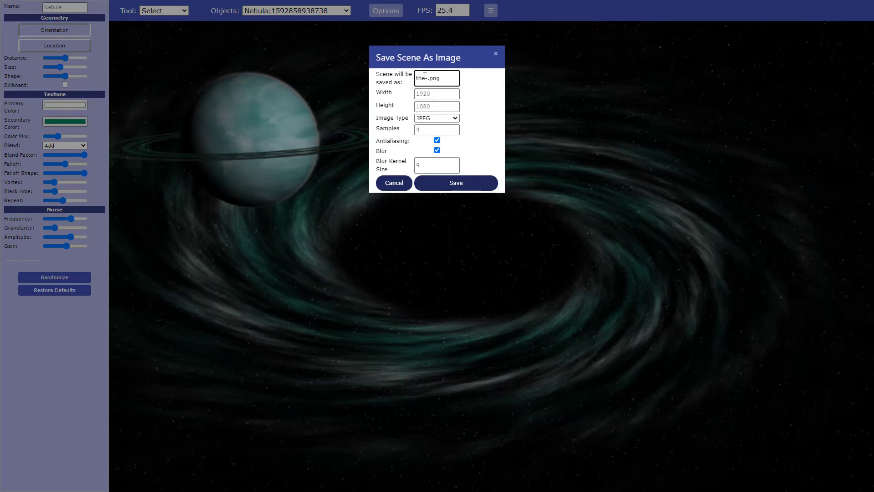
type("ue-")
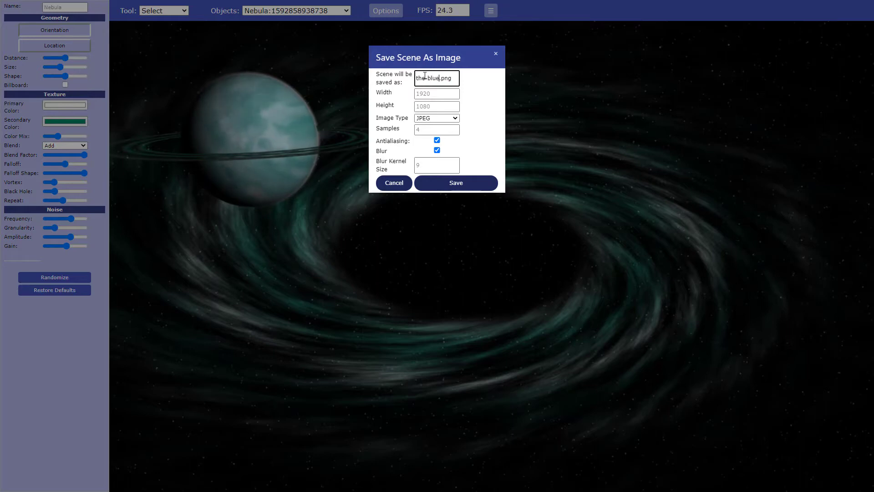
type("planet")
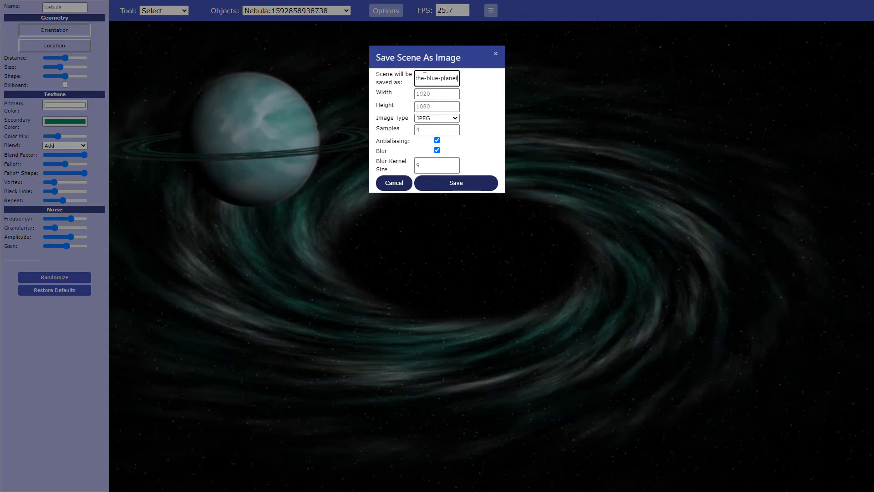
key("Right")
key("Right")
key("Right")
key("Right")
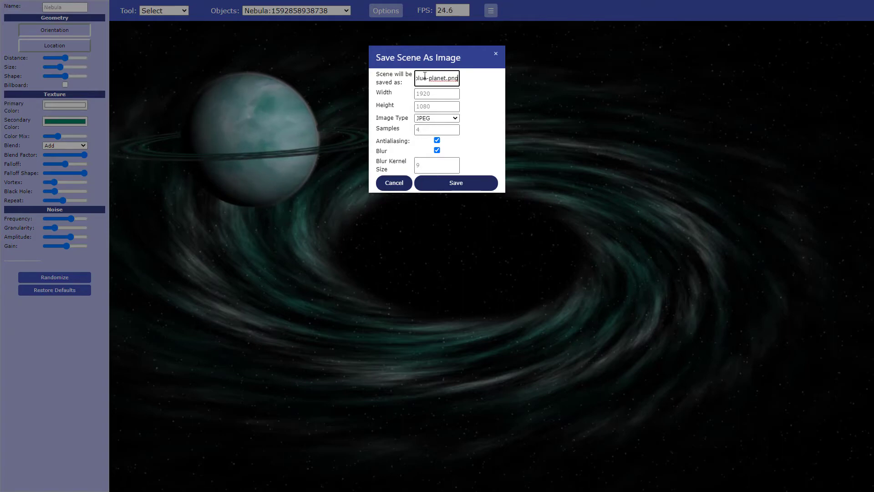
key("BackSpace")
key("BackSpace")
key("BackSpace")
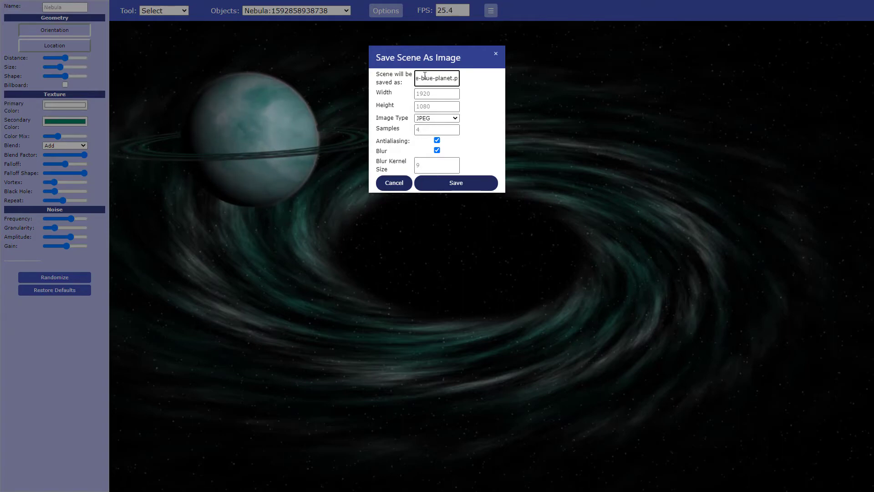
Step: Finish the file name as the-blue-planet.jpeg and set the image width to 1920
type("jpeg")
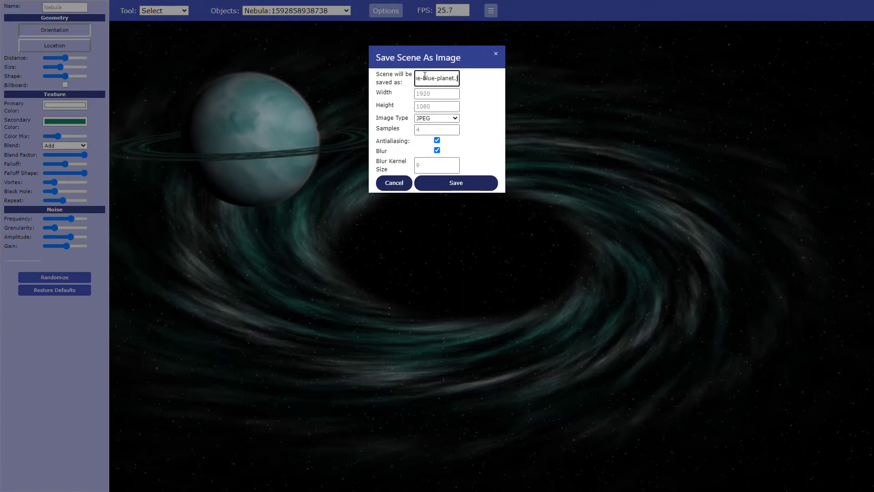
left_click(428, 94)
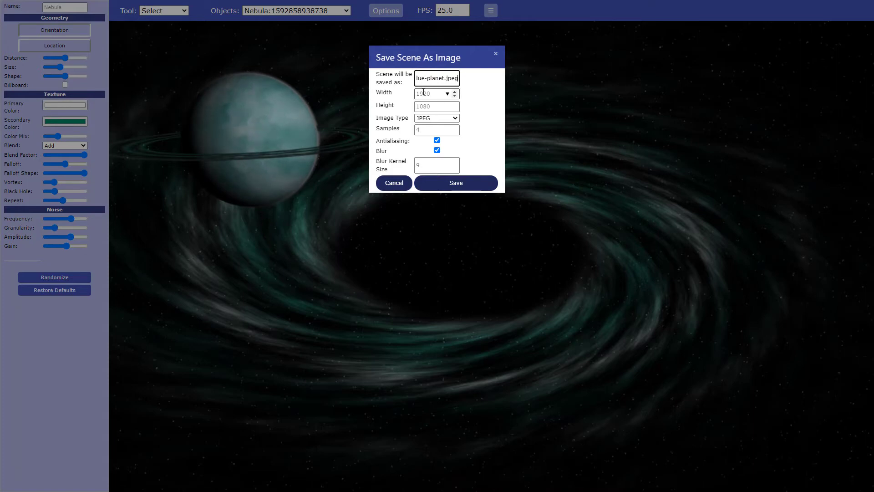
left_click(447, 93)
left_click(435, 180)
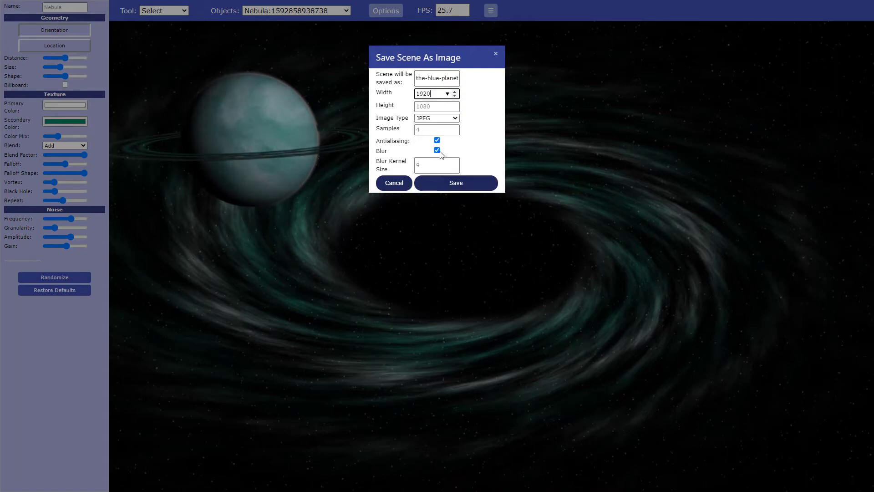
left_click(438, 107)
left_click(440, 106)
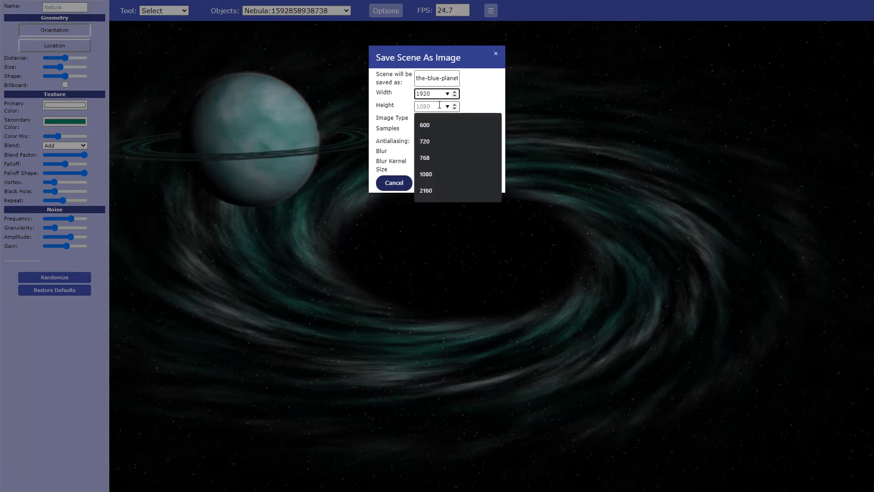
Step: Set height 1080 and 4 render samples, then save the JPEG
left_click(442, 174)
left_click(434, 129)
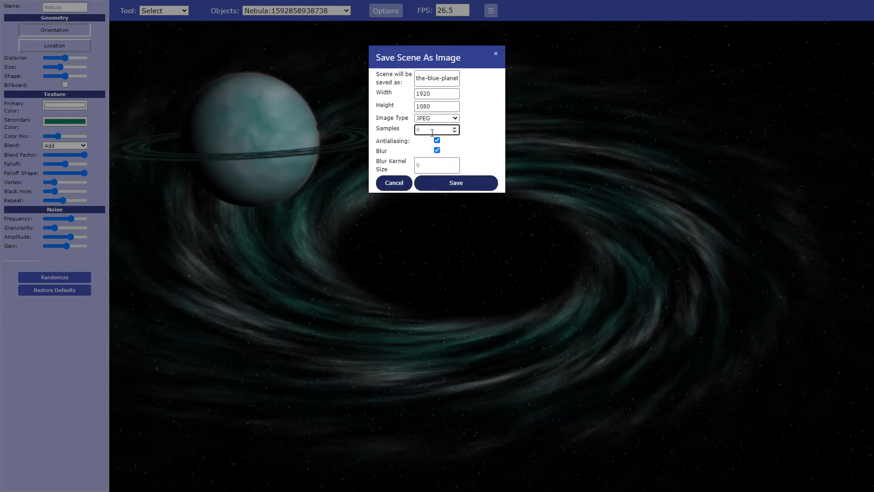
type("4")
left_click(431, 167)
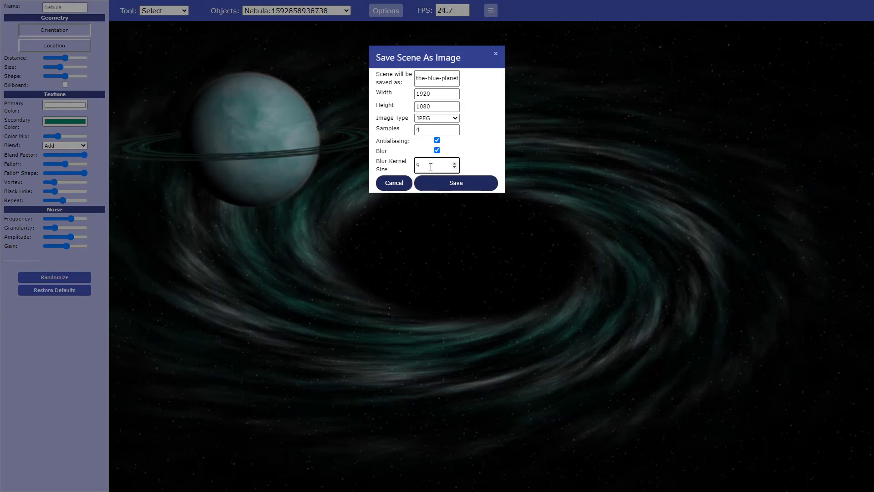
left_click(462, 187)
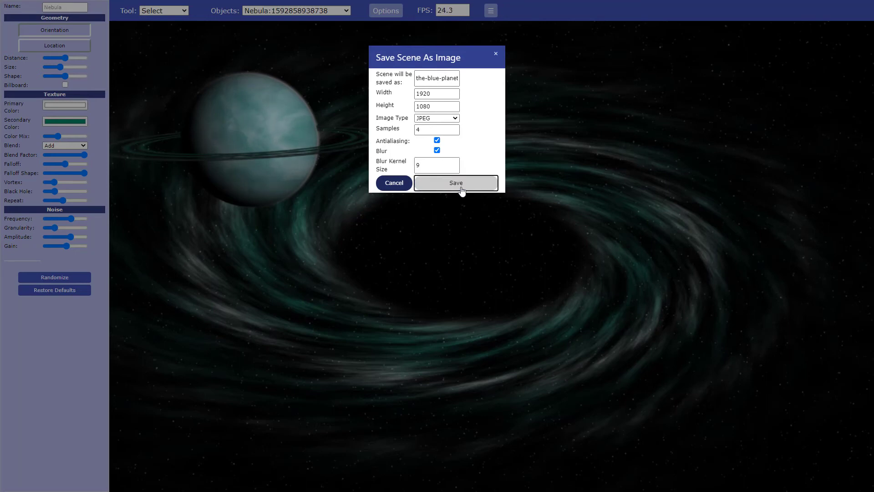